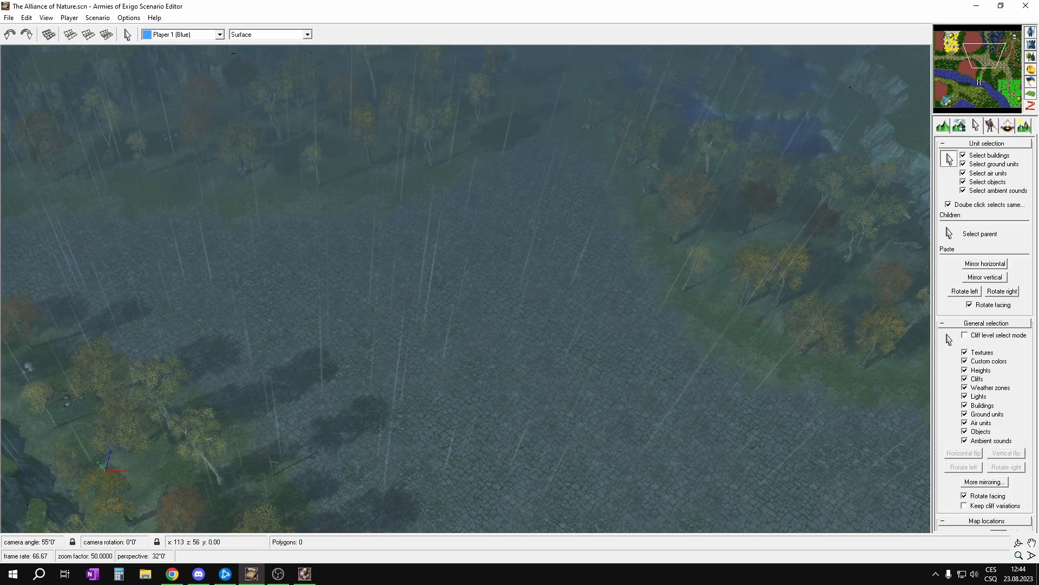
Open the trigger editor and delete the NumEntityTypeInArea condition from the "Dialogue 1" trigger
right_drag(768, 264, 886, 385)
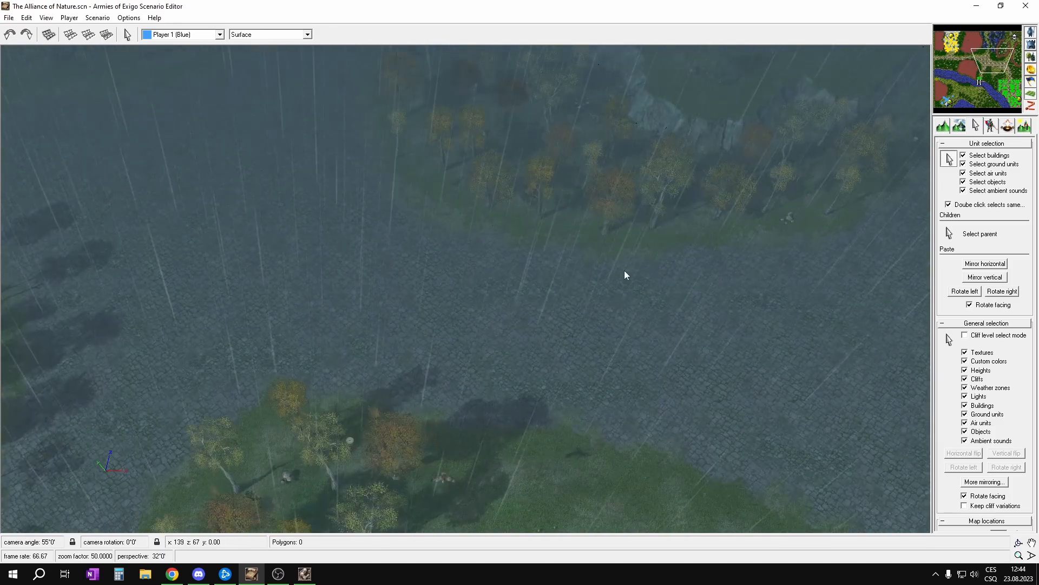
right_drag(563, 296, 559, 274)
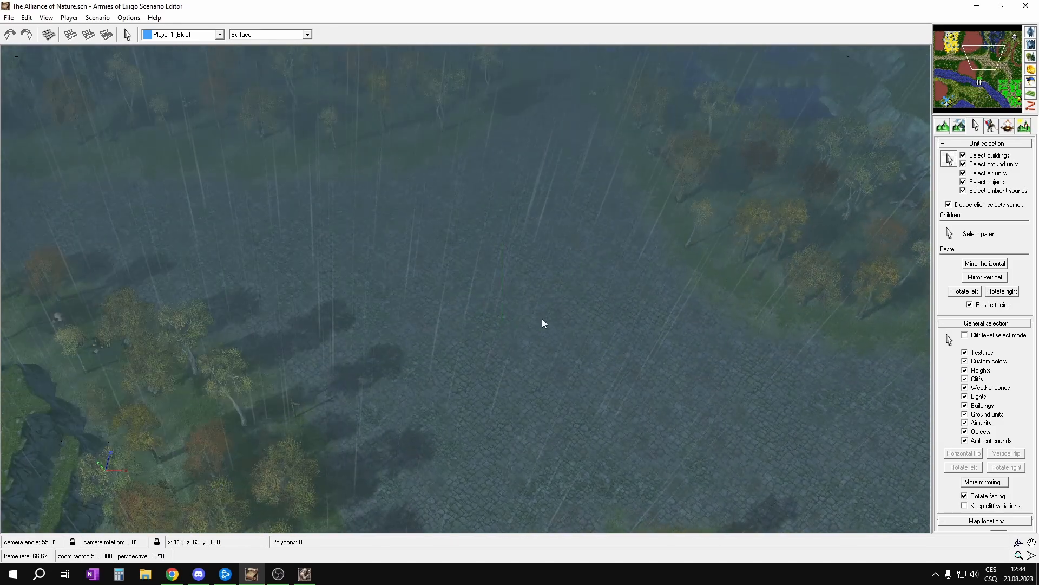
key(ctrl+t)
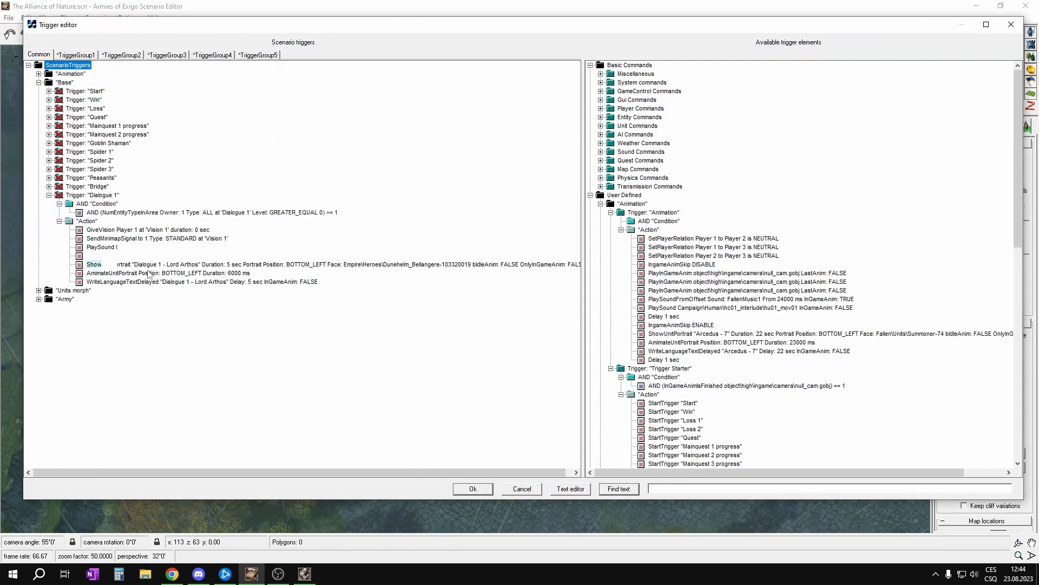
click(173, 573)
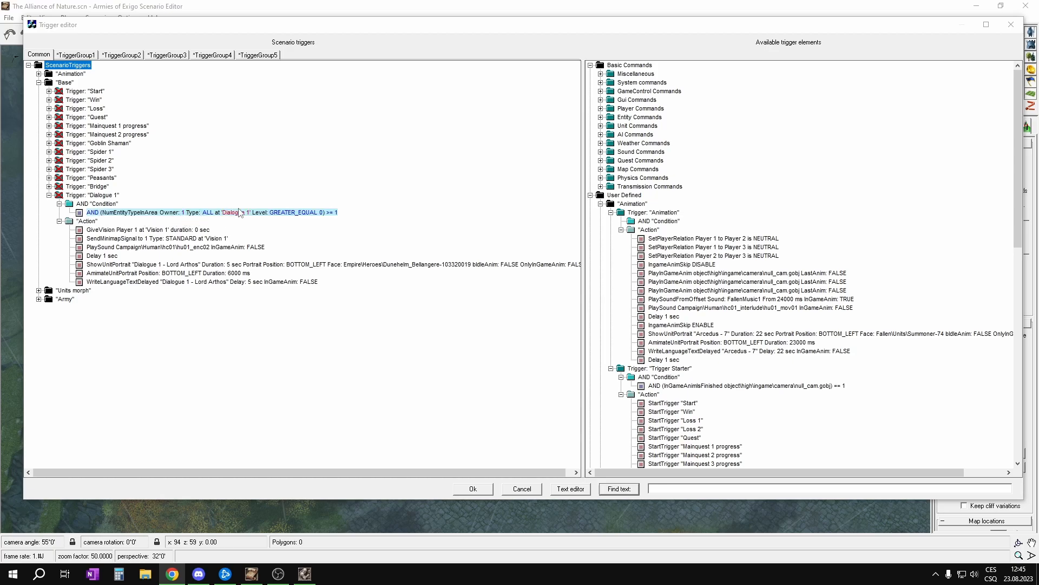
key(Up)
key(Down)
key(Down)
click(118, 216)
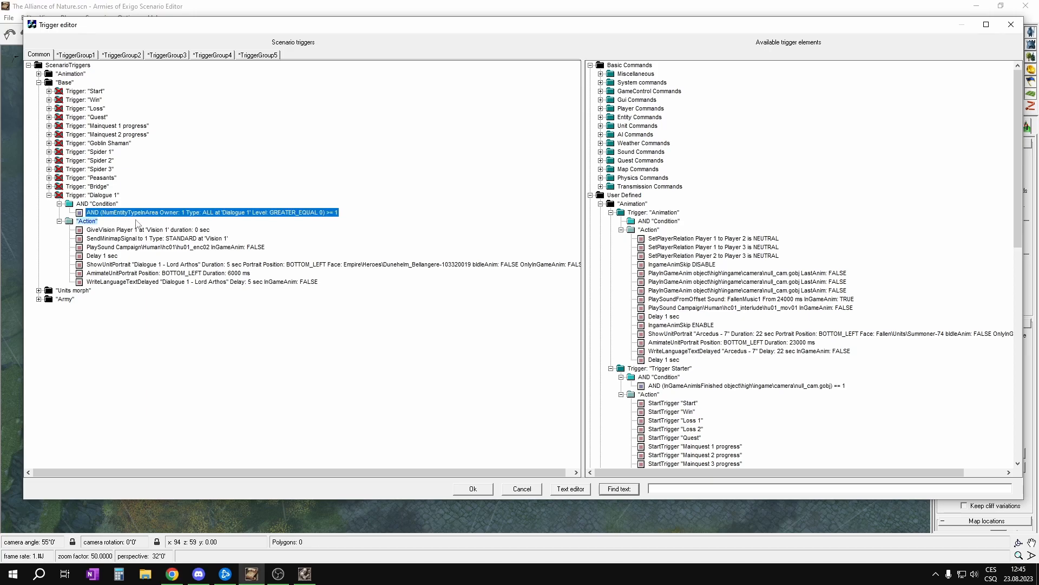
click(134, 214)
key(Delete)
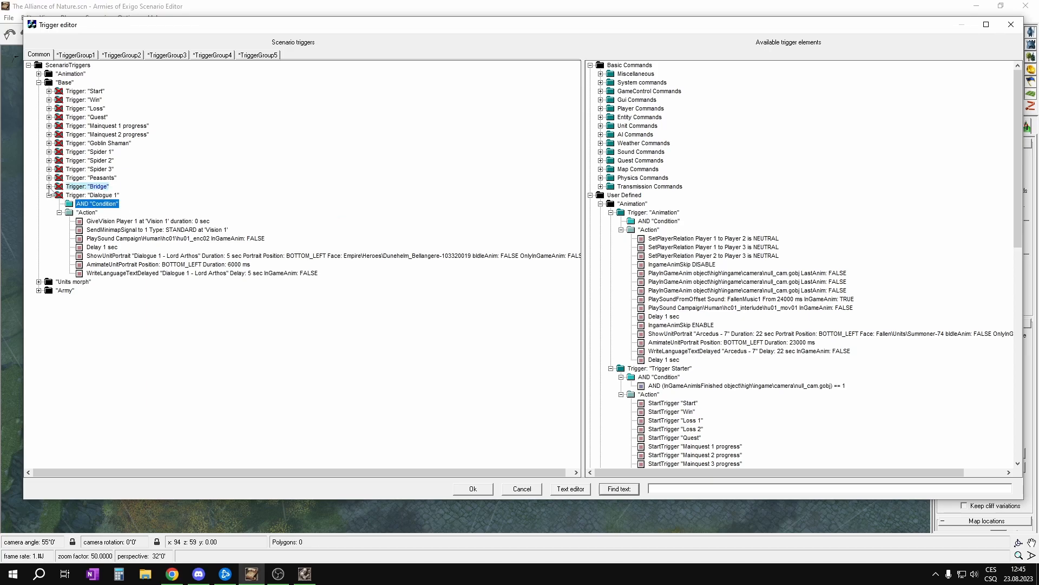
Add a StartTrigger action targeting "Dialogue 1" after the unit owner changes in the "Peasants" trigger
click(48, 177)
click(59, 195)
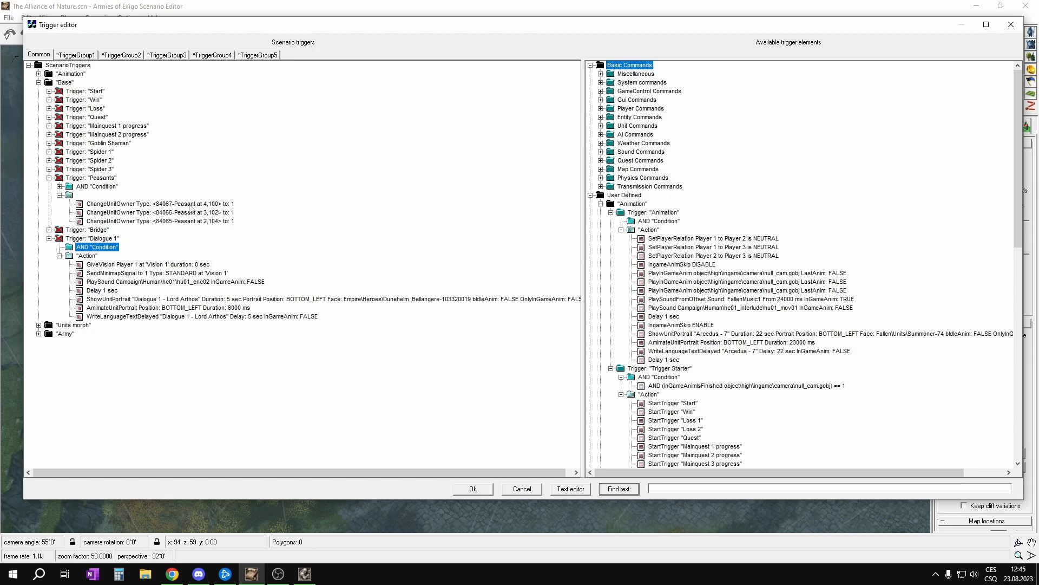
click(115, 222)
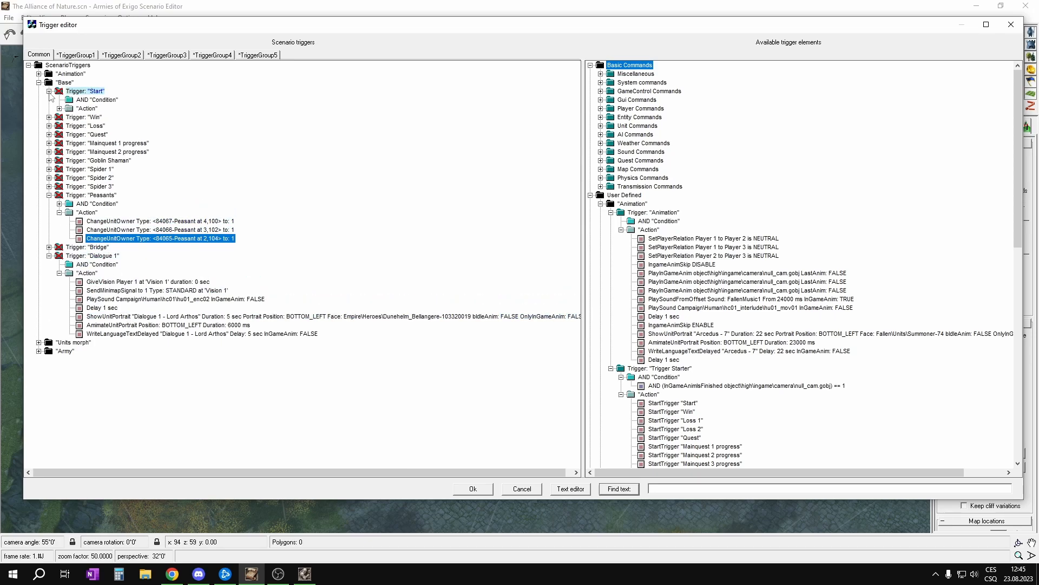
click(600, 73)
click(611, 91)
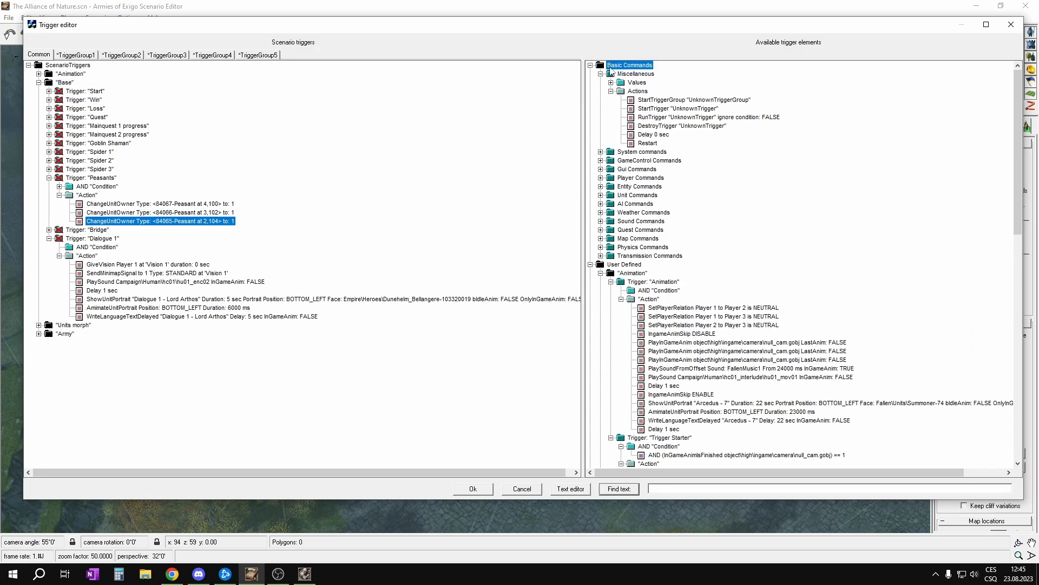
drag(660, 108, 157, 220)
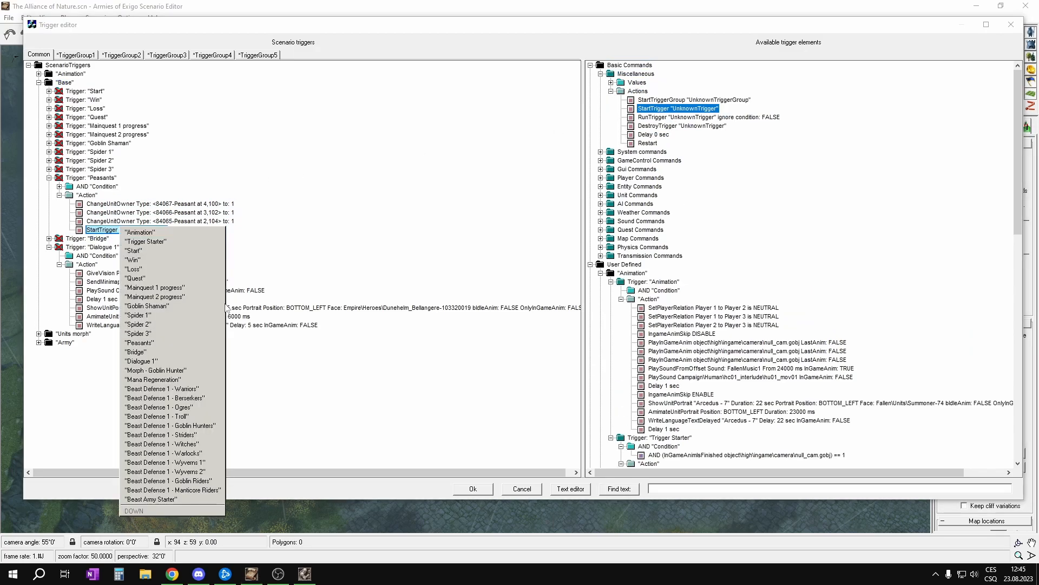
click(162, 360)
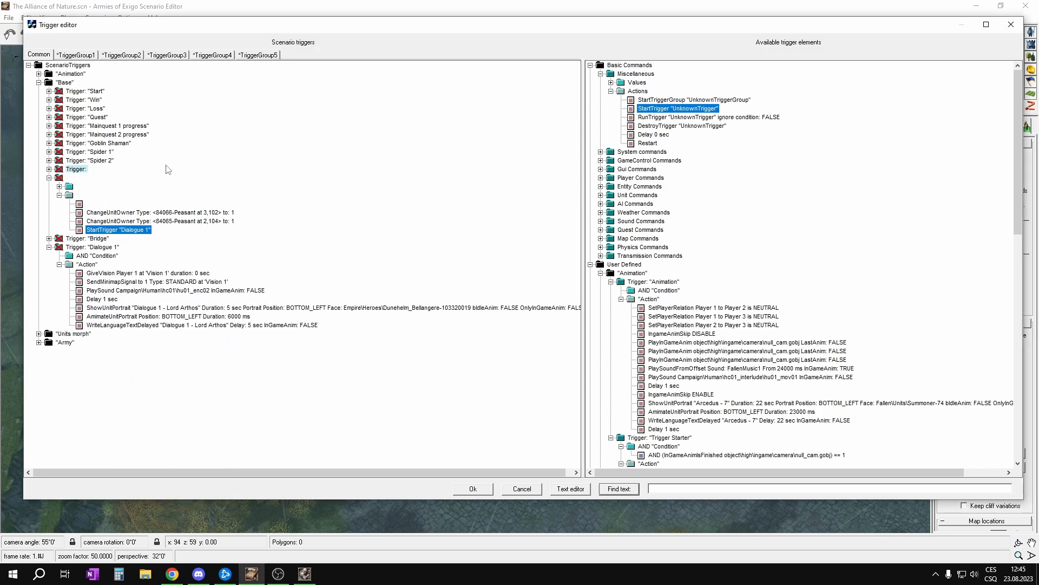
drag(124, 205, 123, 210)
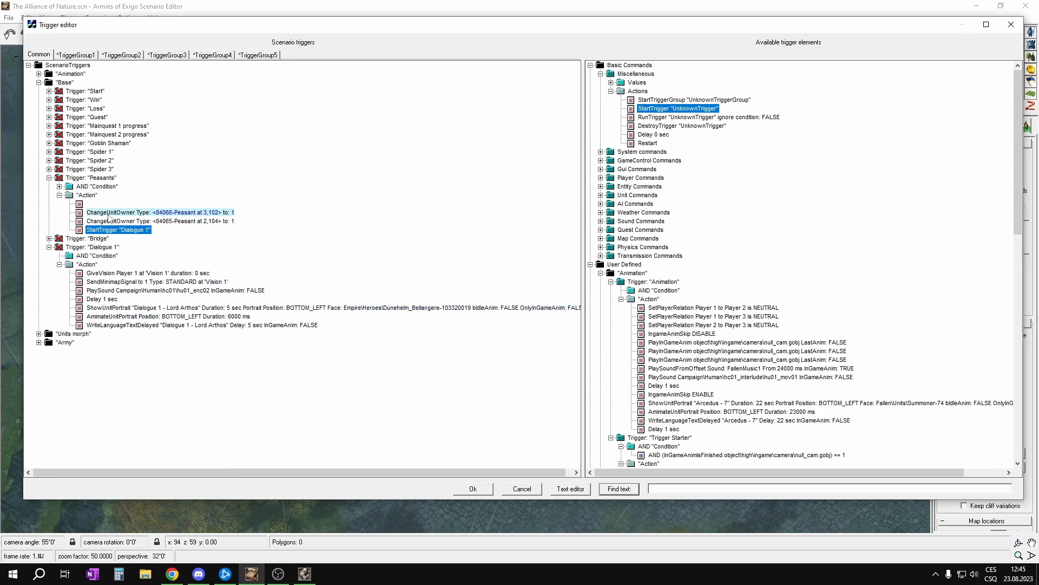
Delete the GiveVision and SendMinimapSignal actions from the "Dialogue 1" trigger
mouse_move(102, 273)
mouse_down()
mouse_move(100, 283)
mouse_move(103, 275)
mouse_up()
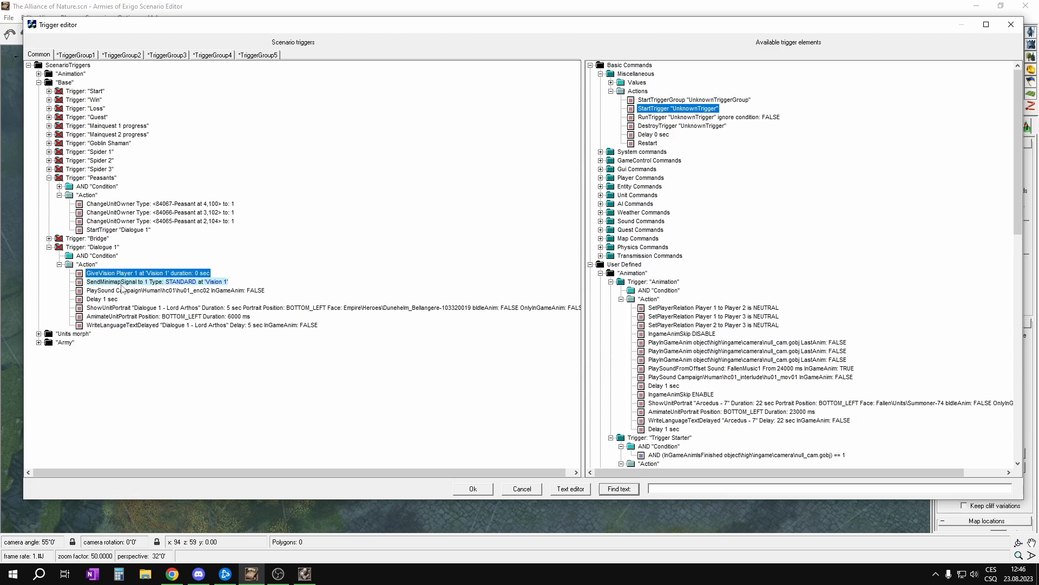
shift+click(149, 282)
key(Delete)
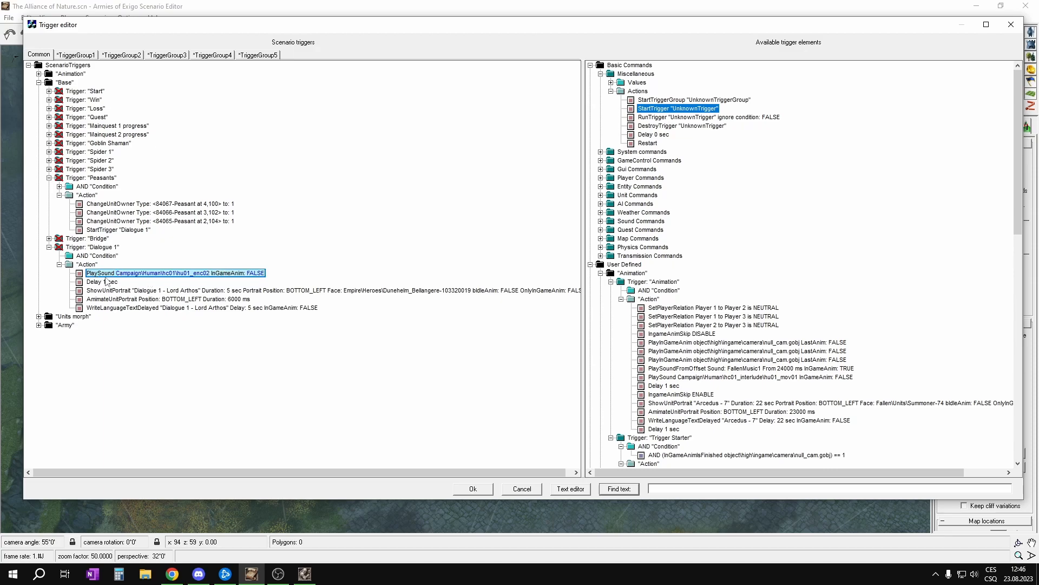
Open the text selection of the ShowUnitPortrait action and add a new text entry named "Dialogue 1"
click(99, 291)
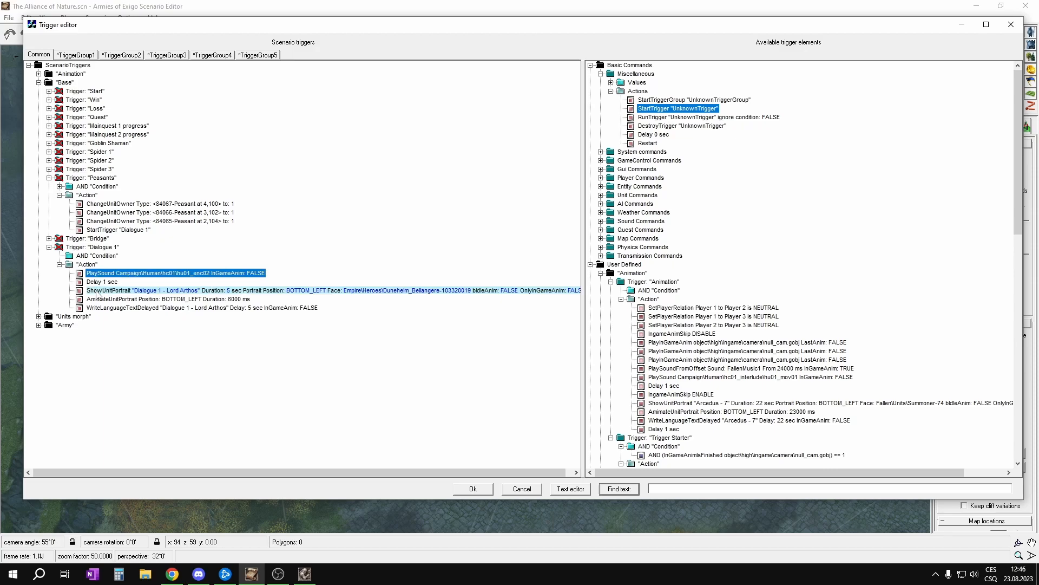
click(150, 290)
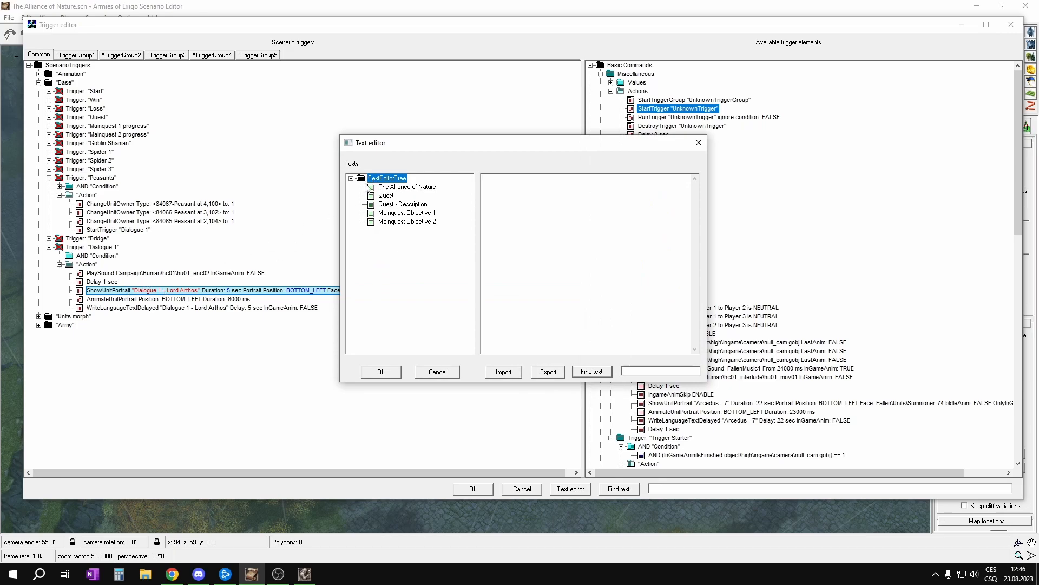
right_click(366, 182)
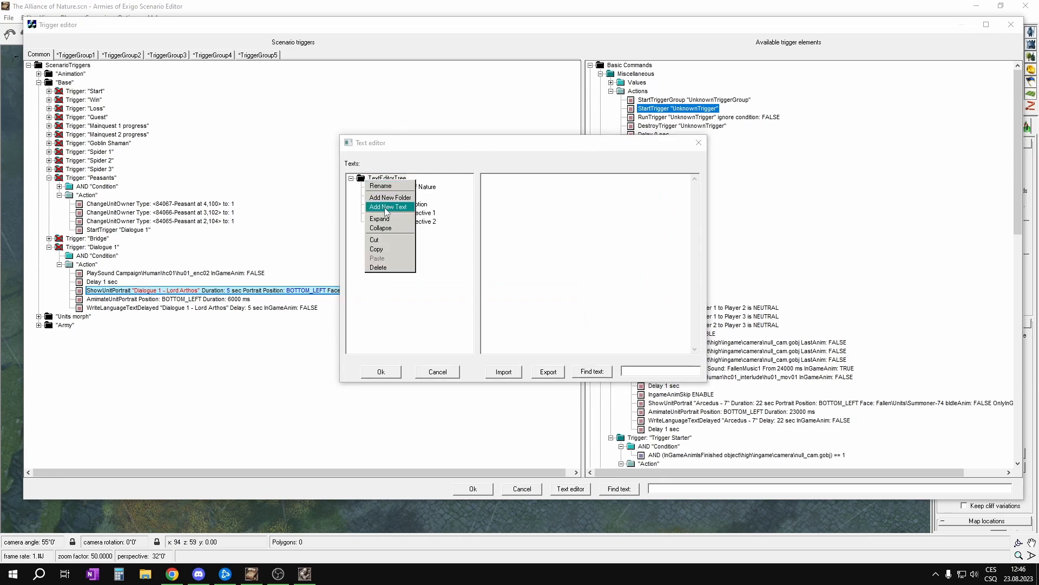
click(390, 208)
right_click(385, 230)
click(402, 236)
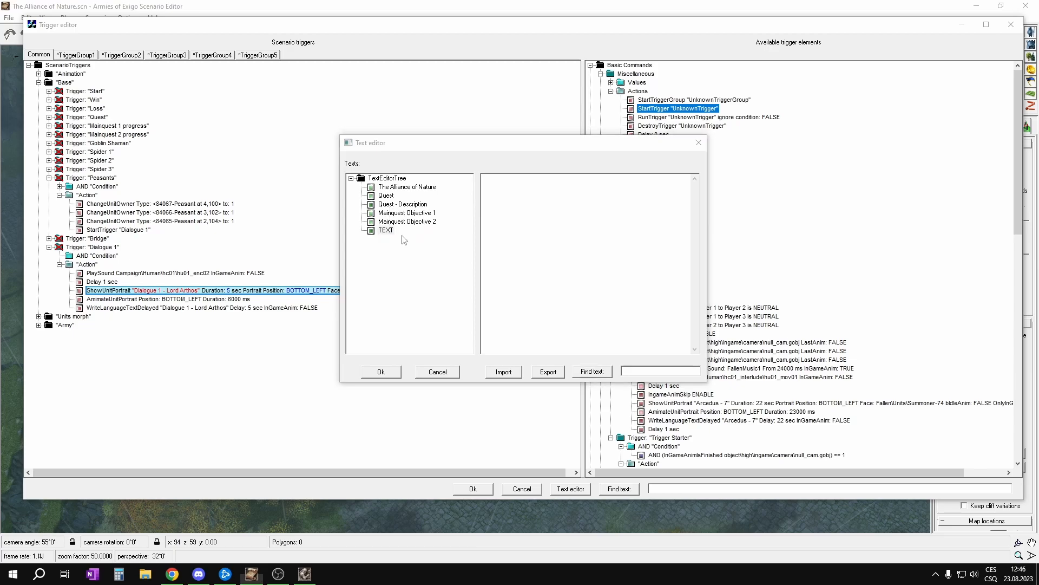
text(Di)
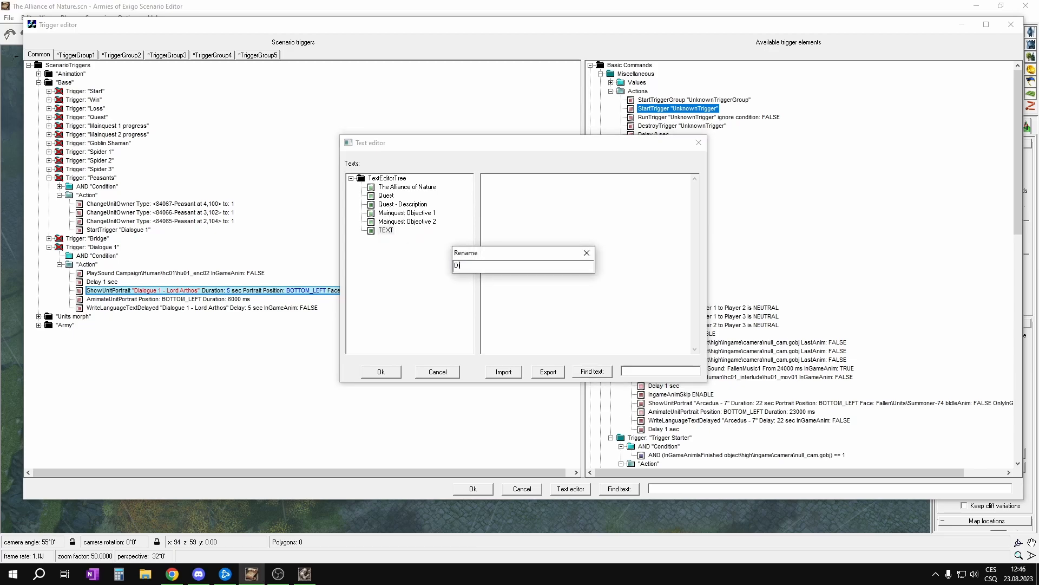
text(alogue 1)
key(Return)
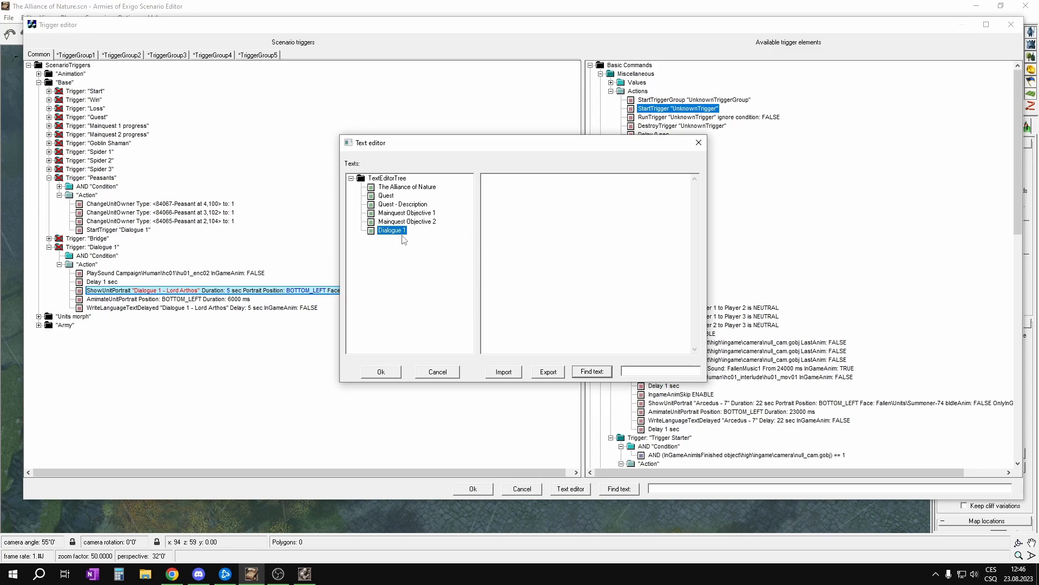
Enter "Thank you for saving us. We will be your faithful servants." as the "Dialogue 1" text and assign it to ShowUnitPortrait
key(alt+Tab)
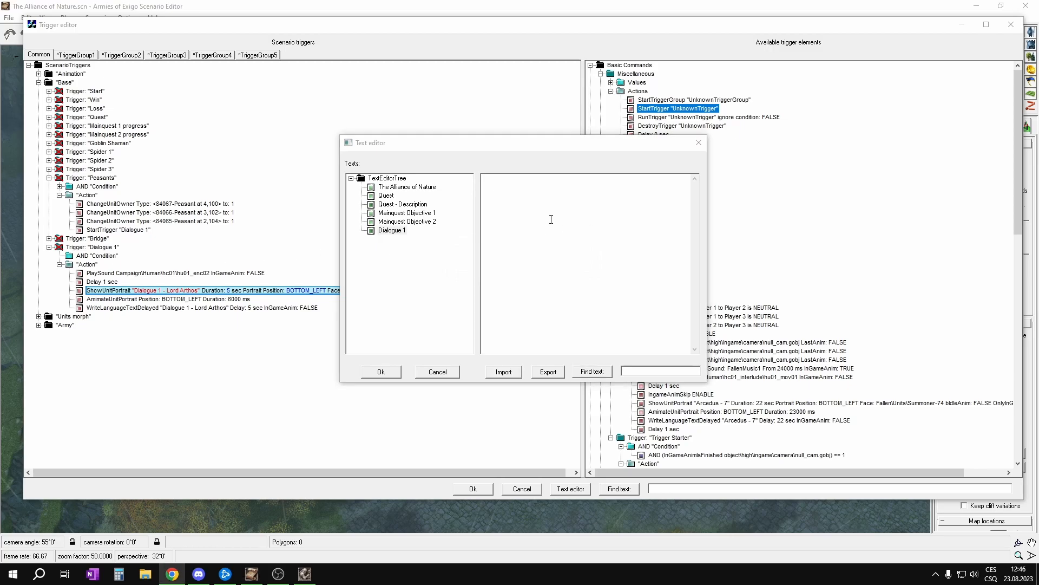
click(547, 190)
text(Thank you for saving us. We will be your faithful servants.)
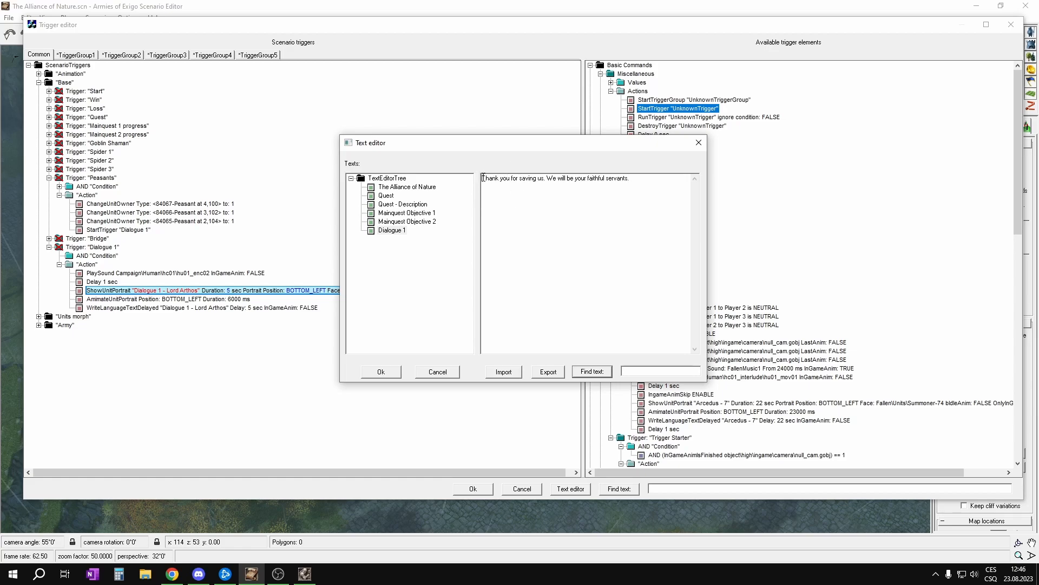
drag(484, 178, 650, 173)
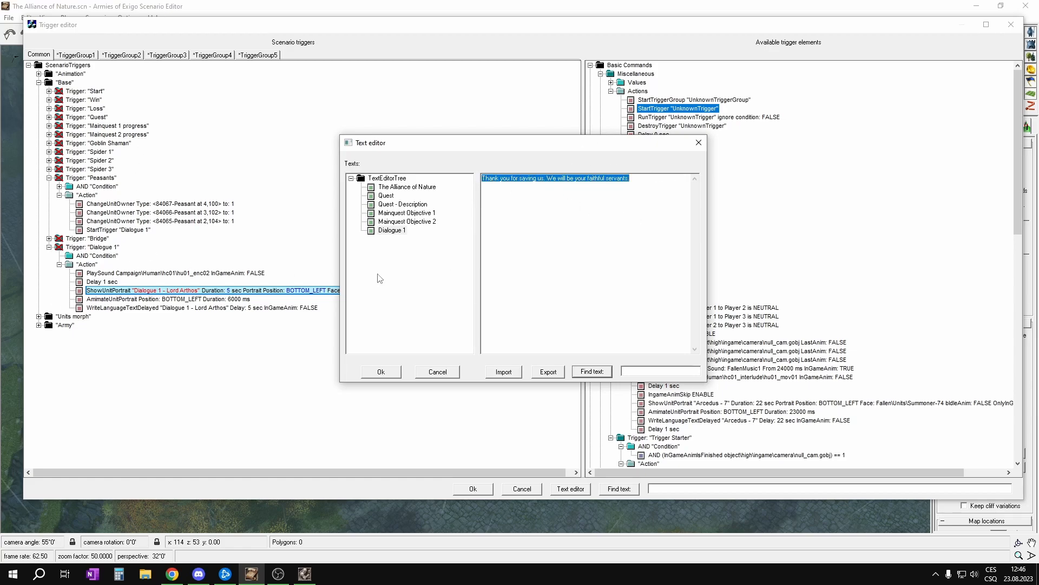
click(668, 180)
click(391, 373)
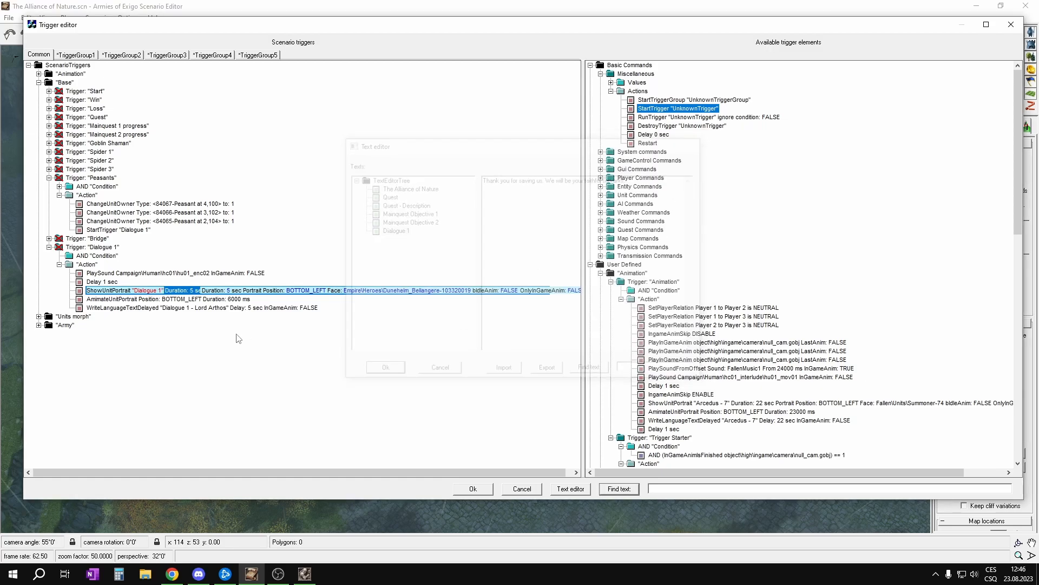
Assign the "Dialogue 1" text to the WriteLanguageTextDelayed action
click(182, 308)
click(392, 230)
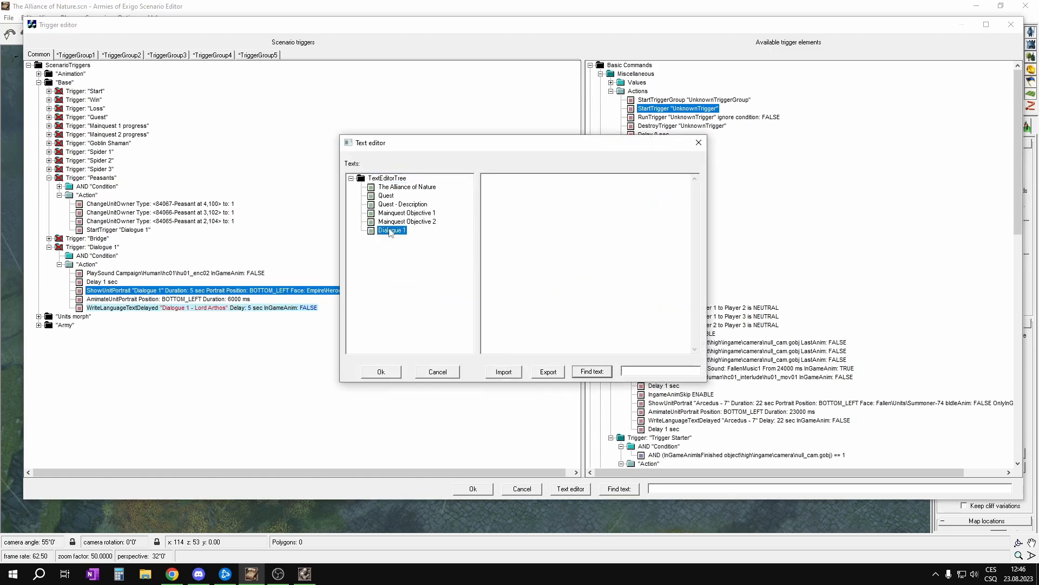
click(381, 371)
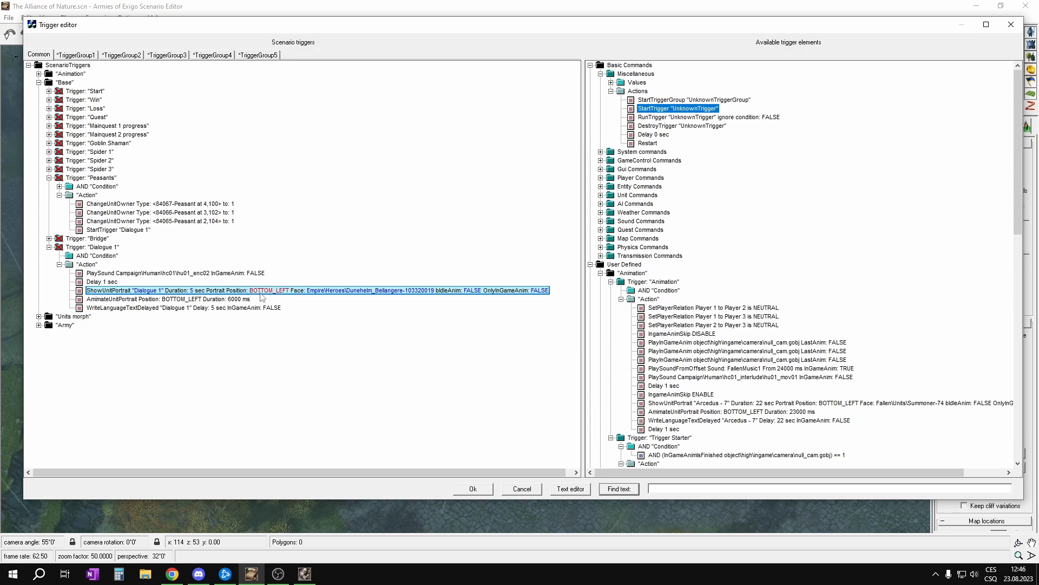
Check the text and duration of the ShowUnitPortrait action and set its face to the Empire unit Peasant
click(160, 291)
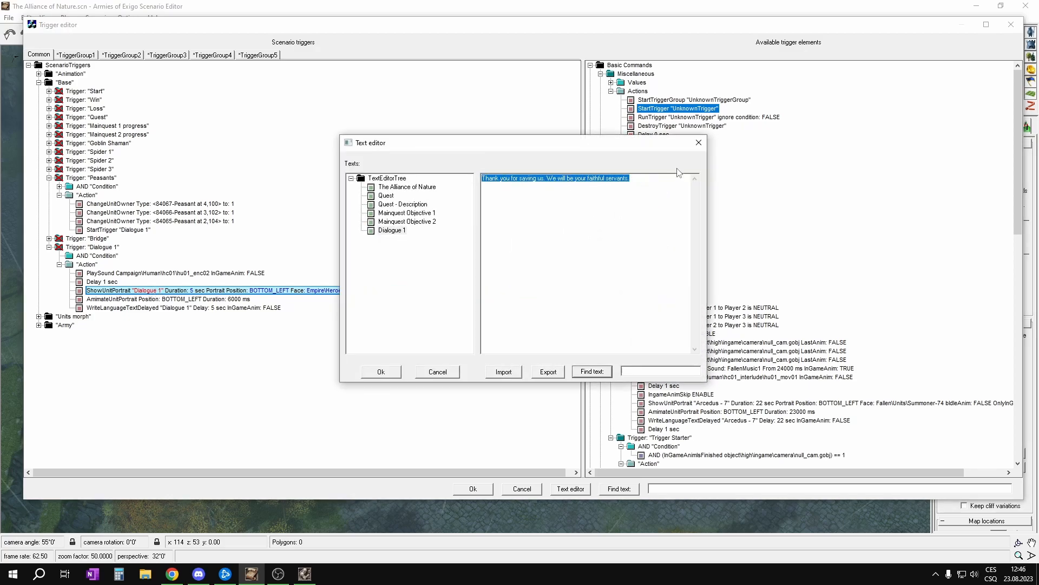
click(699, 142)
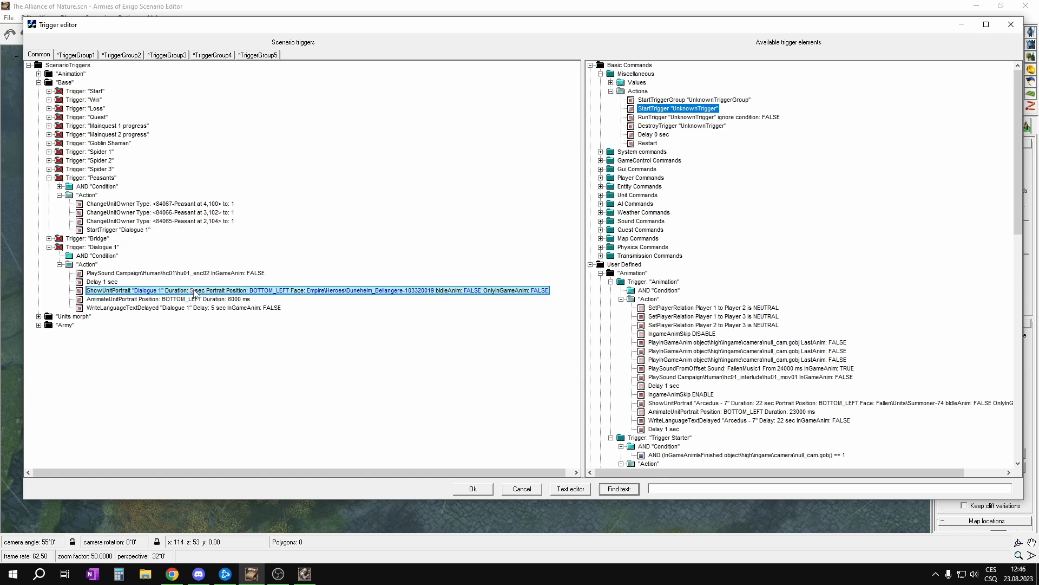
click(193, 291)
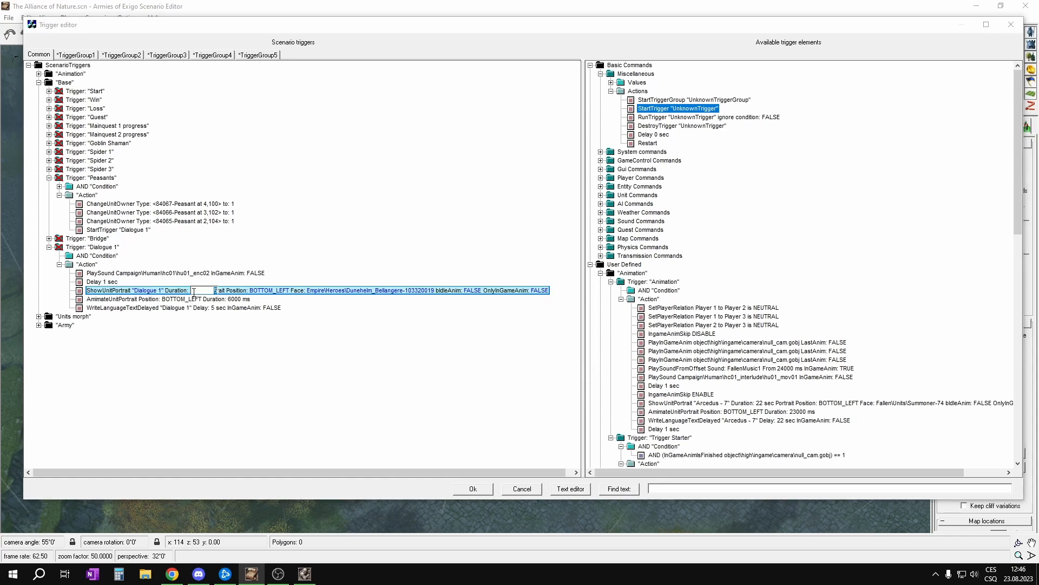
click(226, 289)
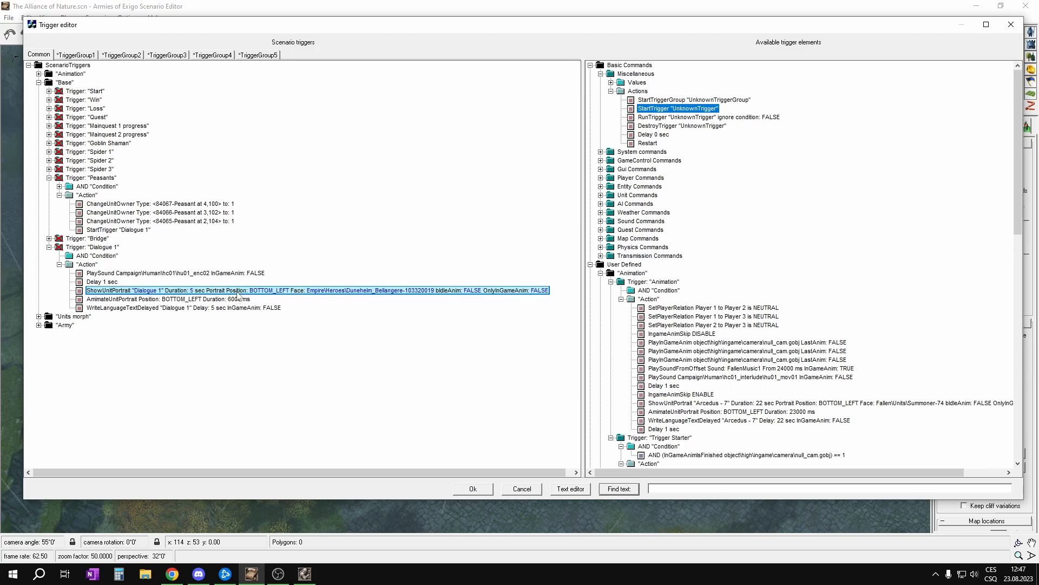
click(329, 292)
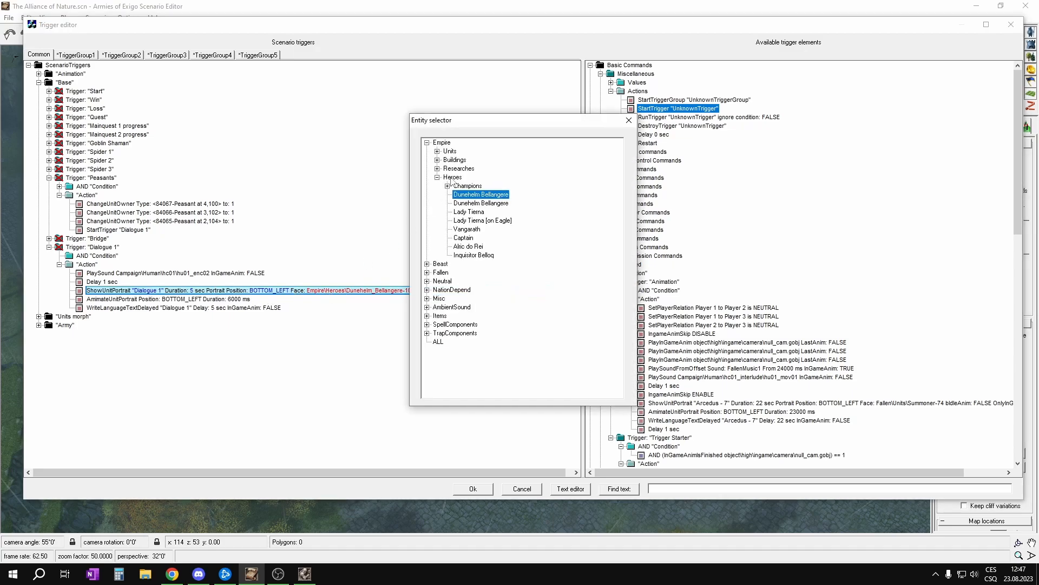
click(438, 151)
double_click(463, 160)
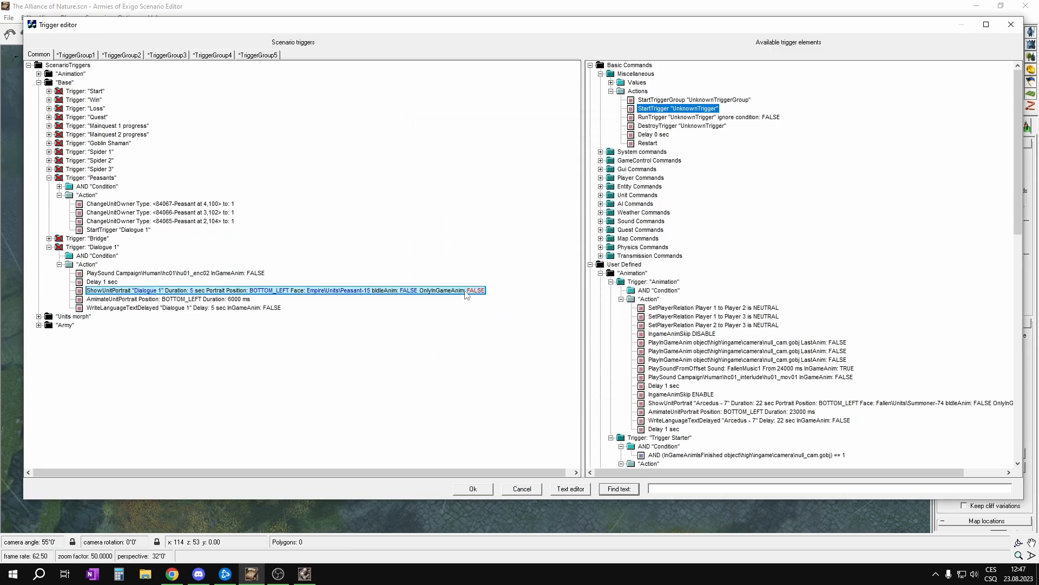
click(101, 302)
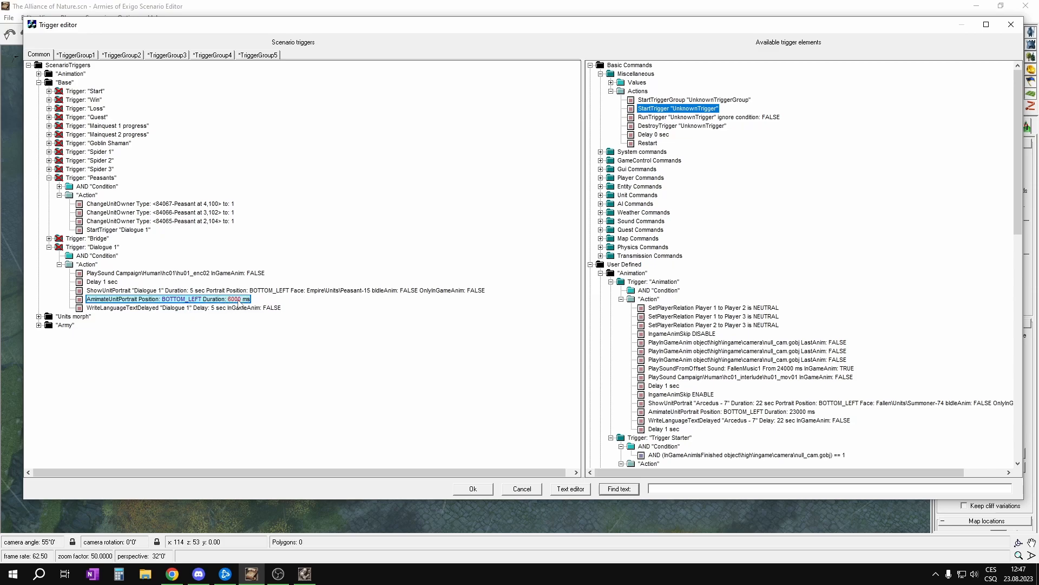
drag(227, 301, 181, 300)
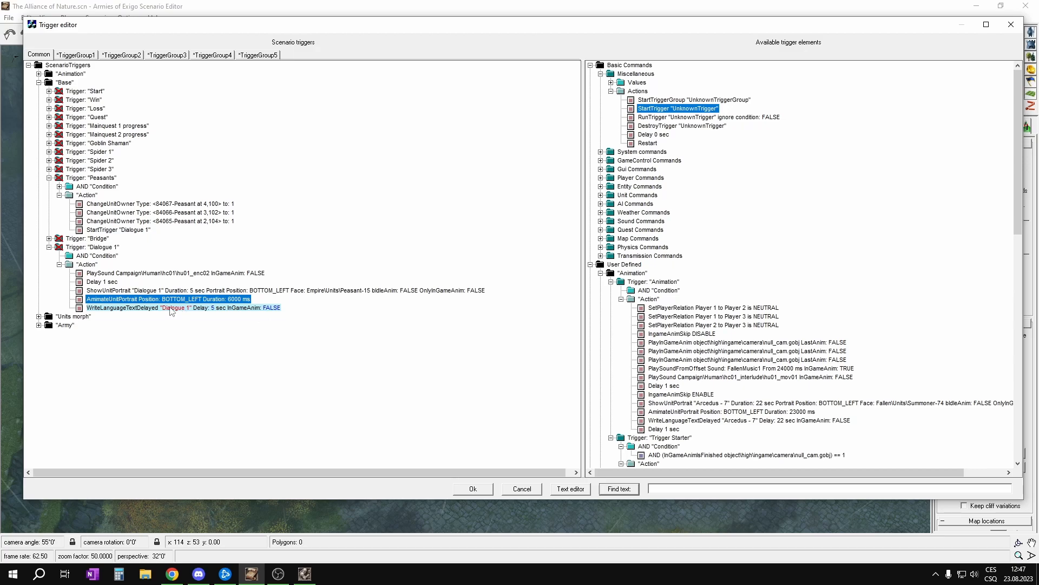
click(116, 308)
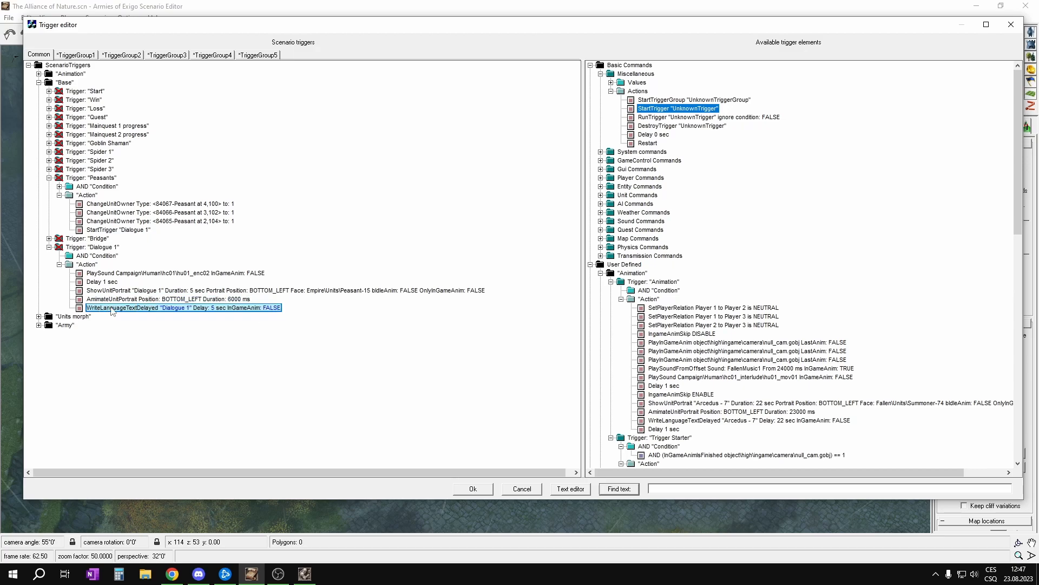
Check the sound choices of the "Dialogue 1" PlaySound action and accept the trigger changes
drag(148, 313, 244, 313)
drag(275, 311, 81, 278)
click(95, 286)
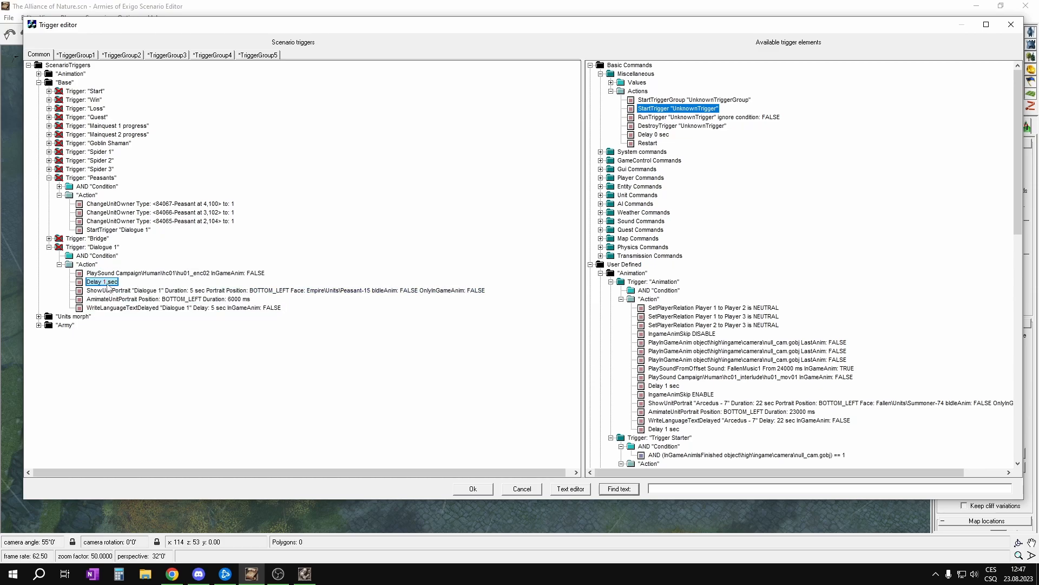
key(Up)
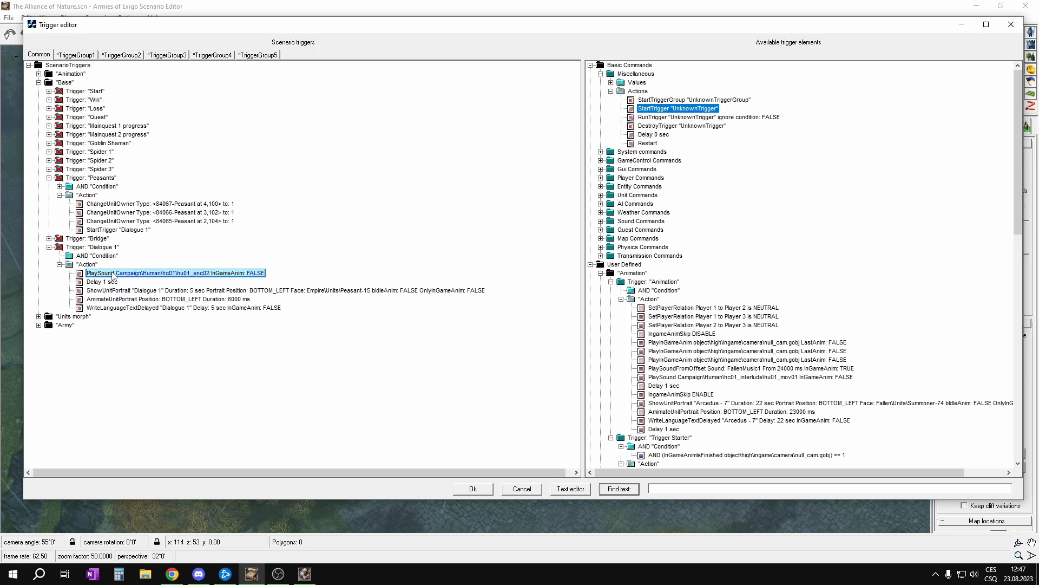
click(190, 275)
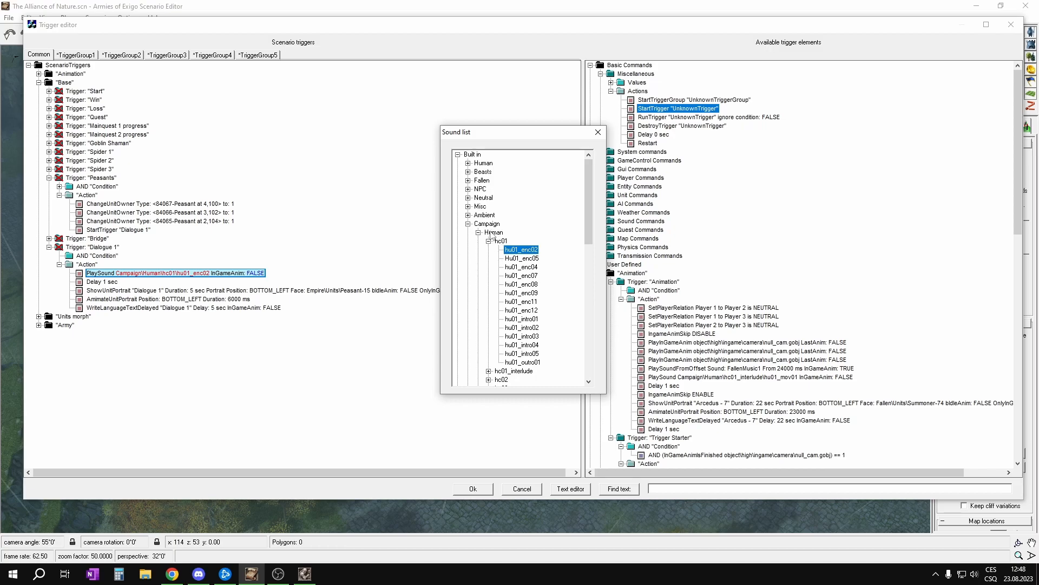
click(597, 132)
click(487, 491)
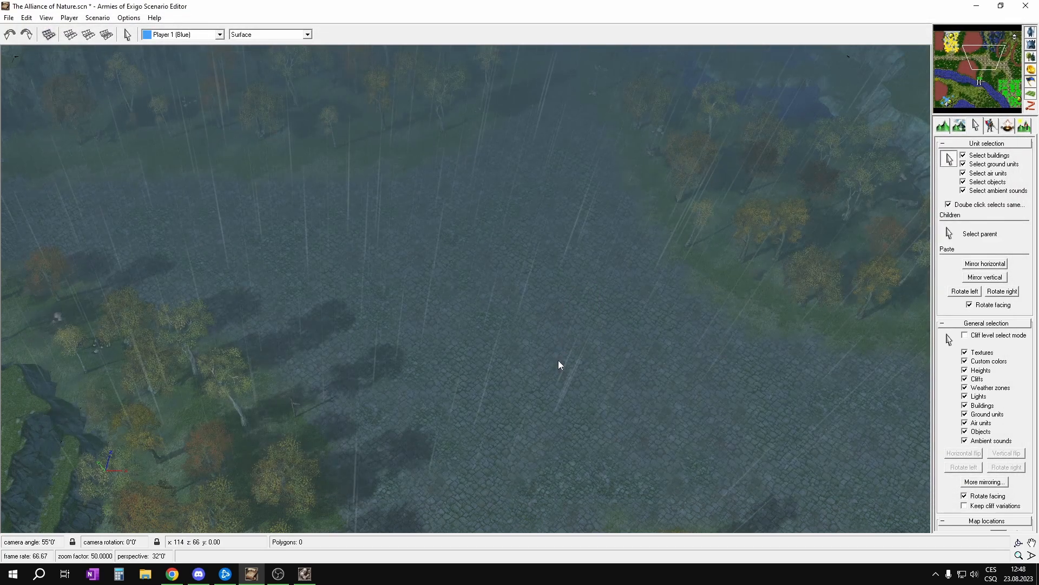
Open the Sound editor and look through its built-in and custom sound categories
key(F5)
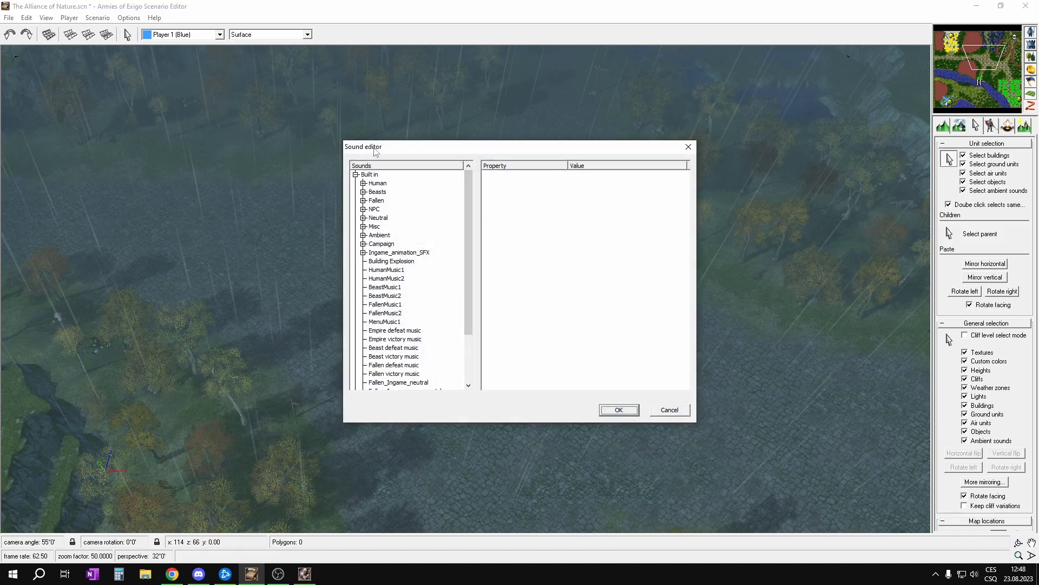
click(688, 146)
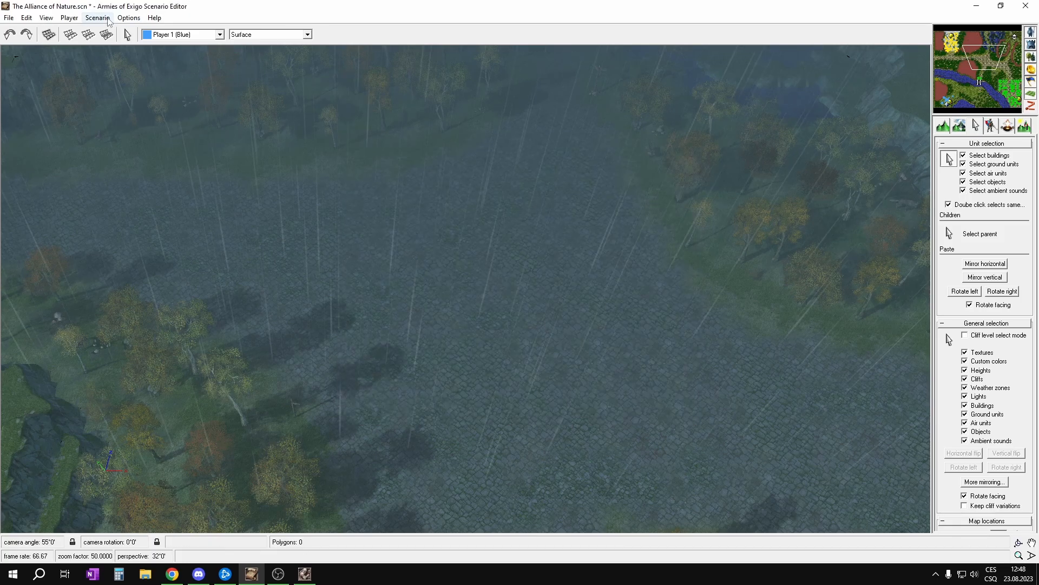
click(98, 18)
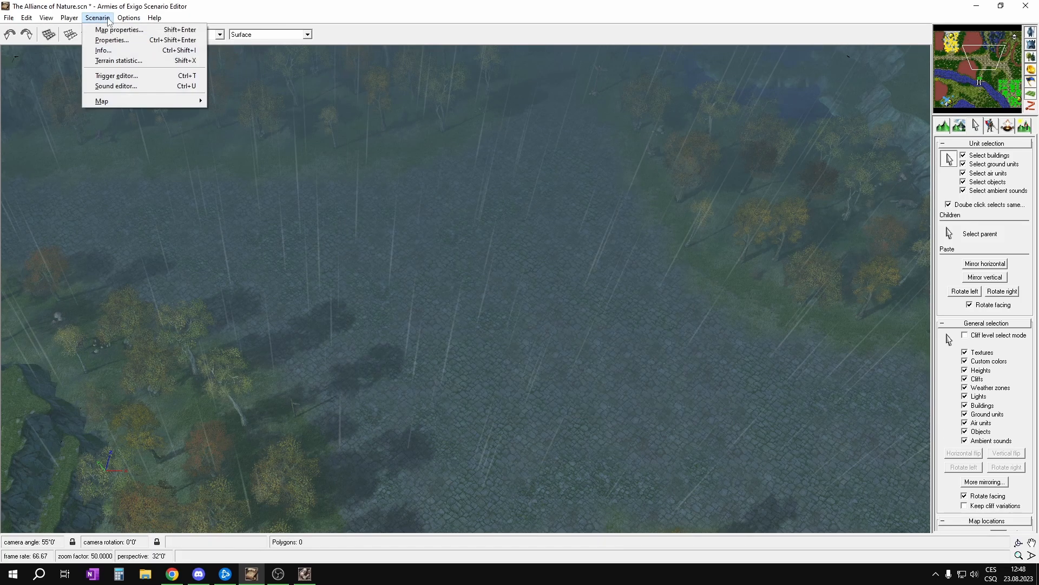
click(121, 87)
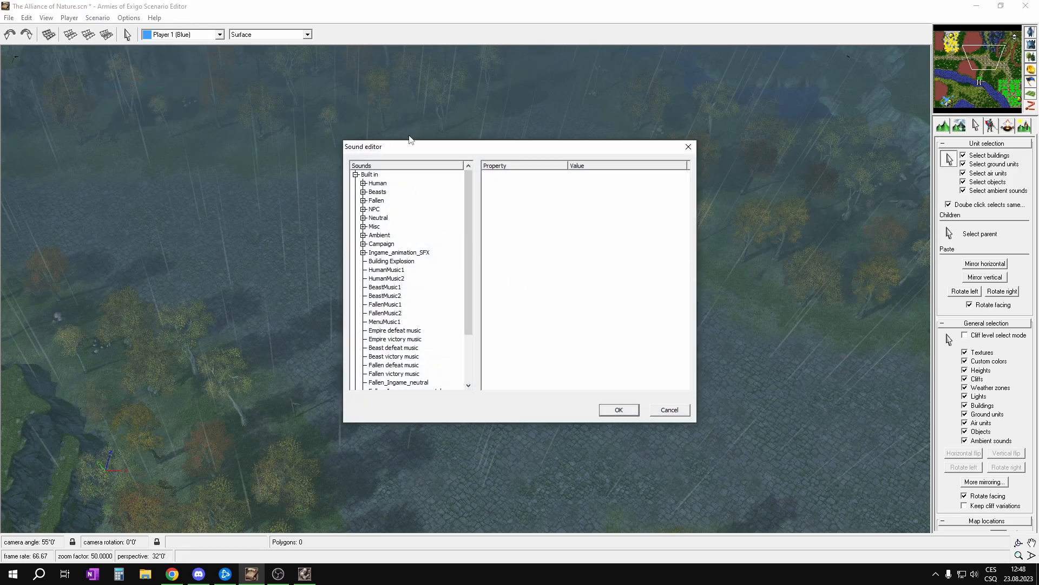
scroll(414, 319, down, 3)
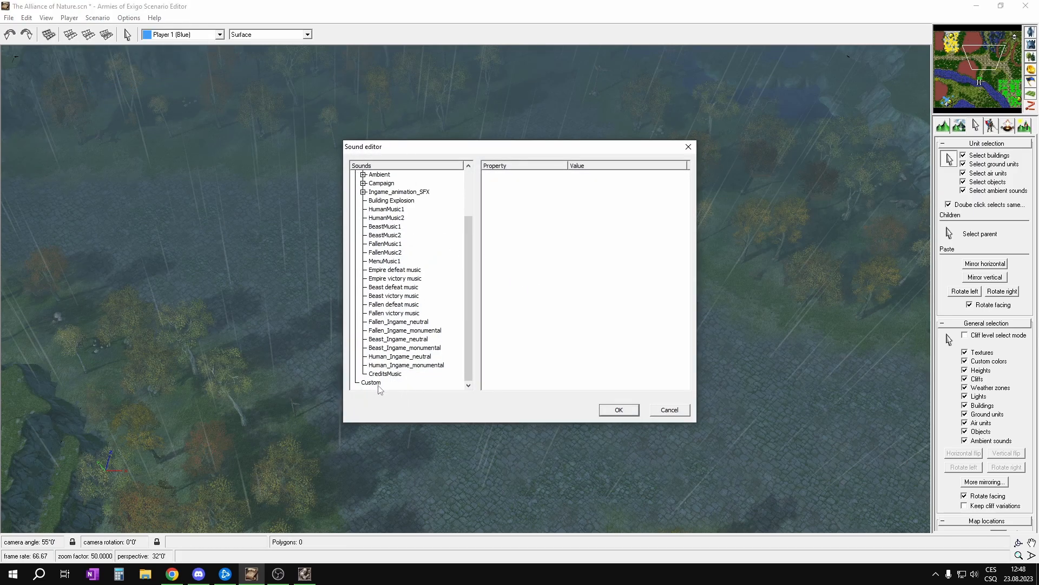
scroll(414, 317, up, 3)
View the properties of the built-in sound hu01_enc02 under Campaign, Human, hc01 and open the file selection for its sound
double_click(375, 244)
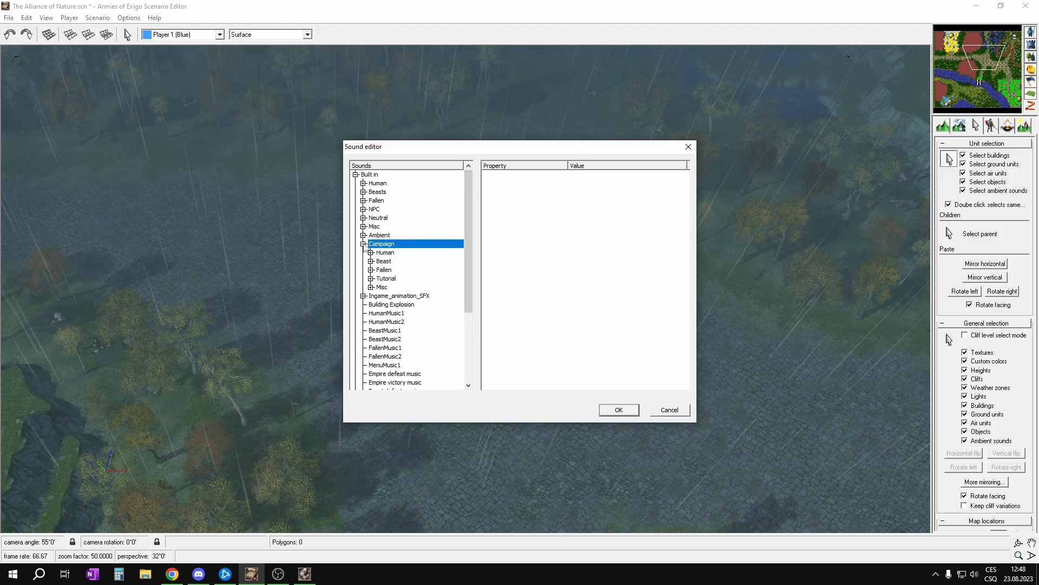
double_click(379, 252)
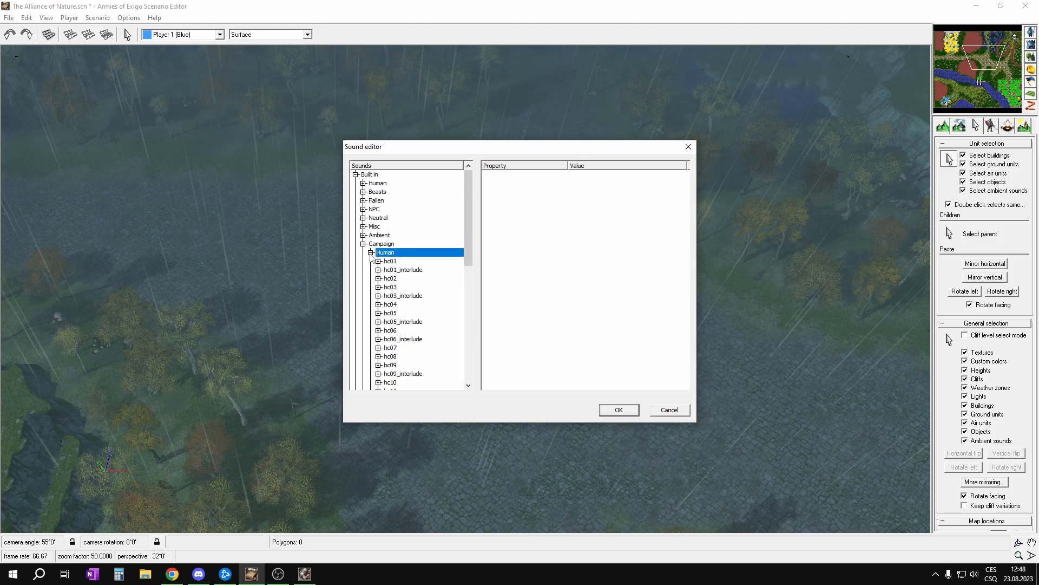
double_click(389, 261)
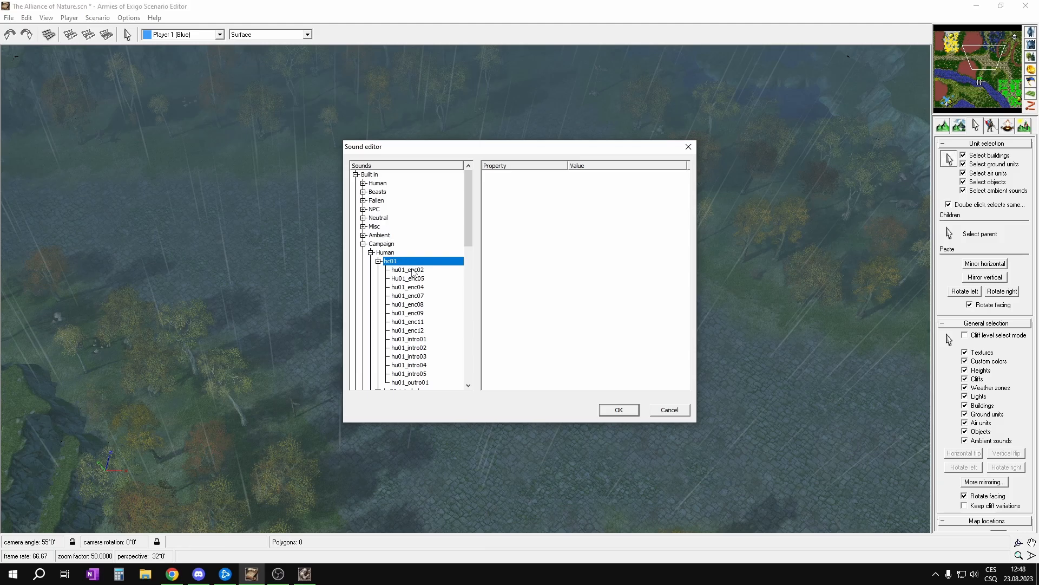
click(414, 271)
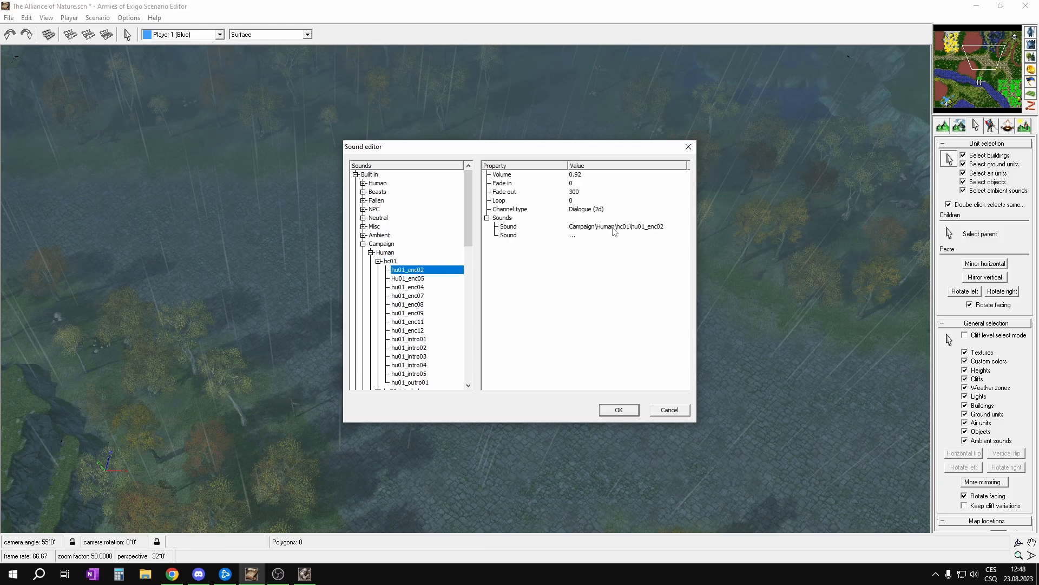
click(596, 231)
click(599, 231)
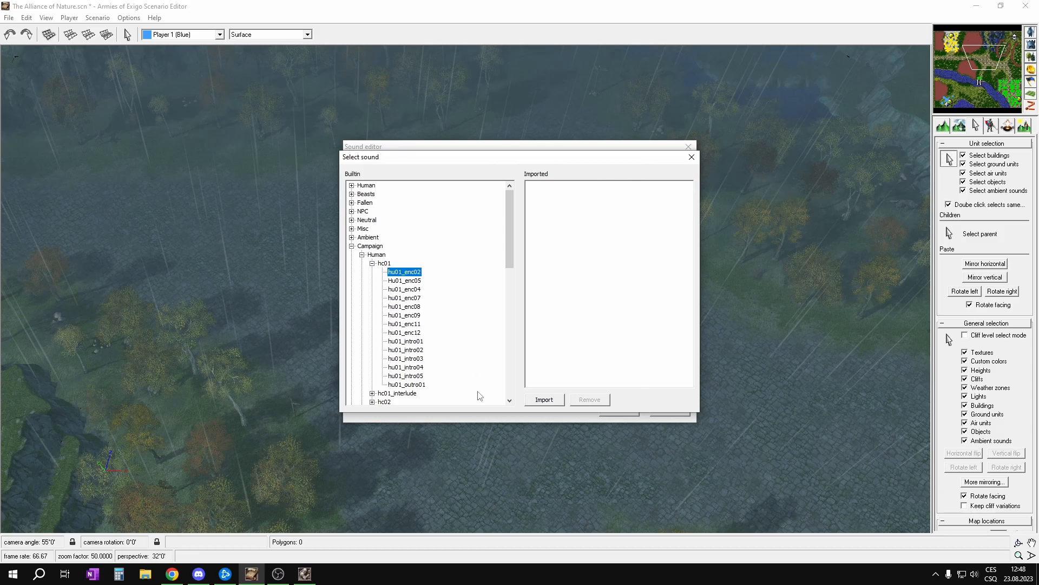
Switch to Online Audio Converter in the browser and set the output to WAV, stereo, 44.1 kHz, then return to the scenario editor
key(alt+Tab)
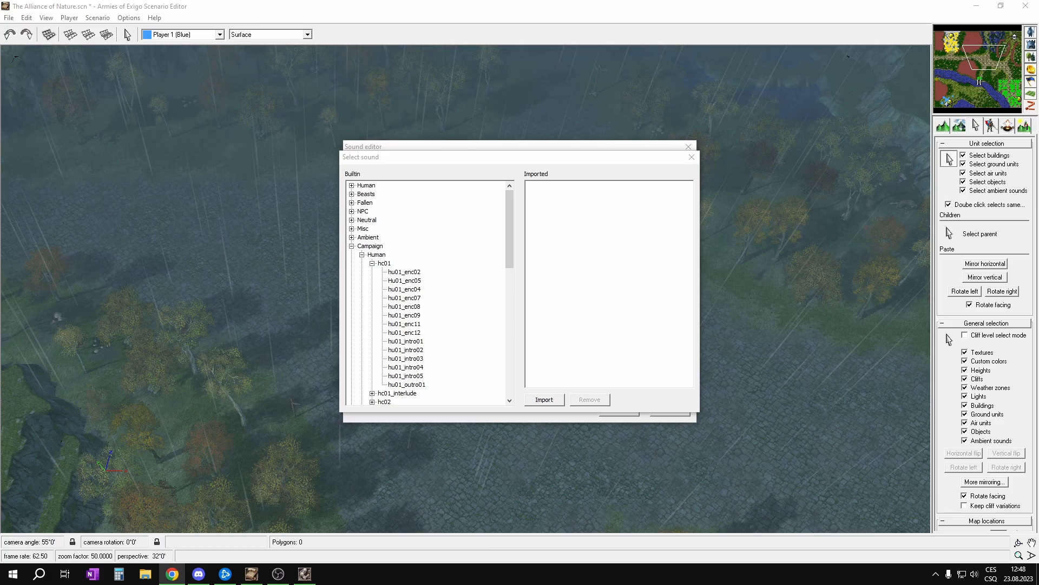
drag(0, 293, 760, 5)
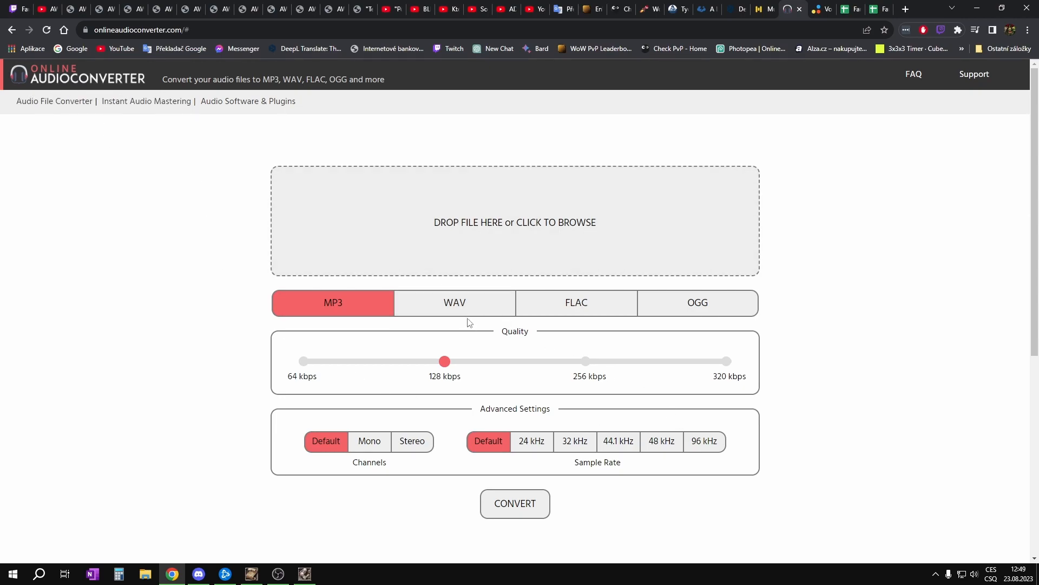
click(444, 304)
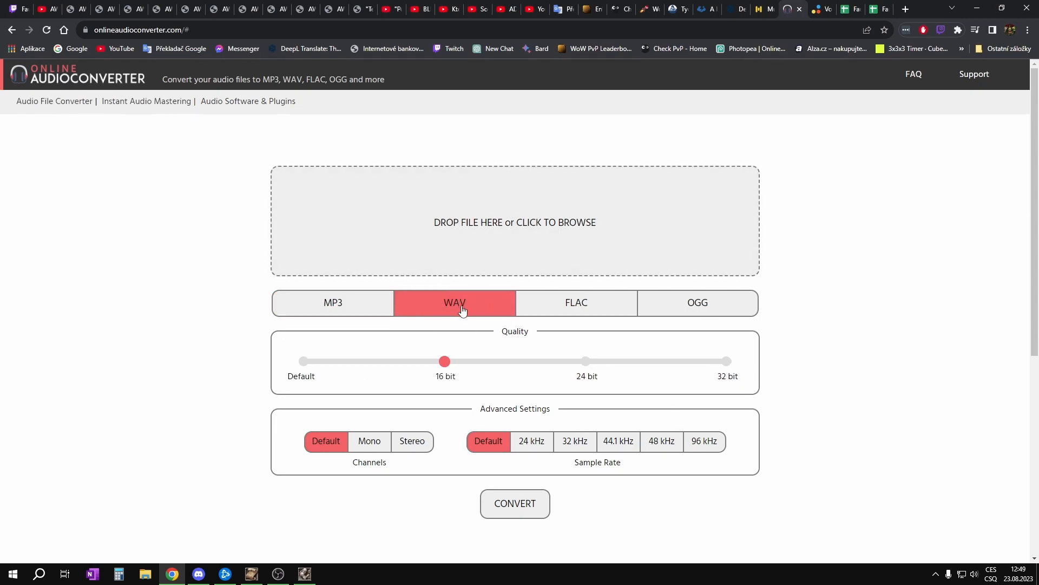
click(417, 443)
click(613, 447)
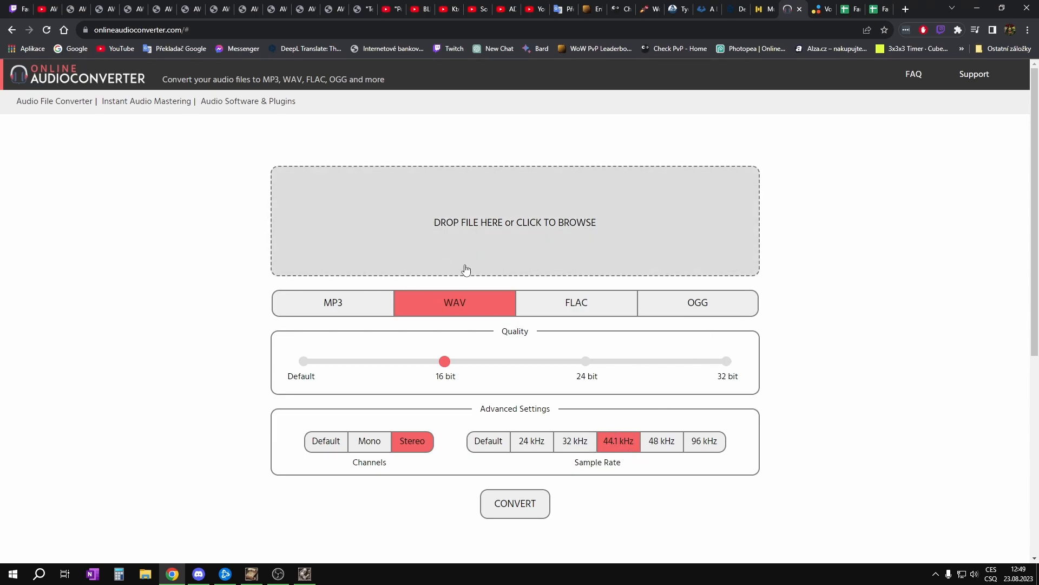
click(977, 7)
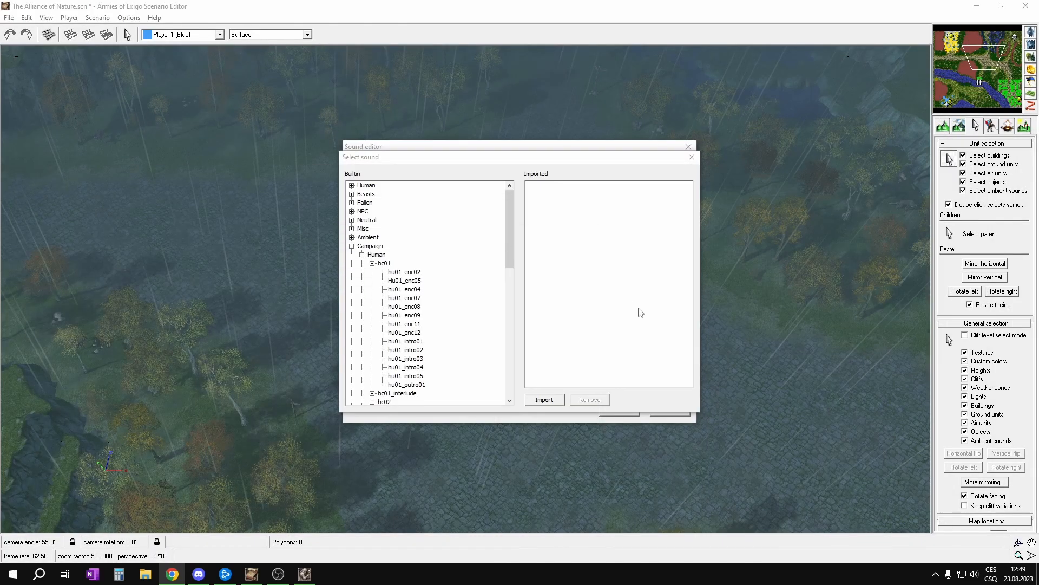
Close the sound file selection and the Sound editor without changing hu01_enc02
click(689, 160)
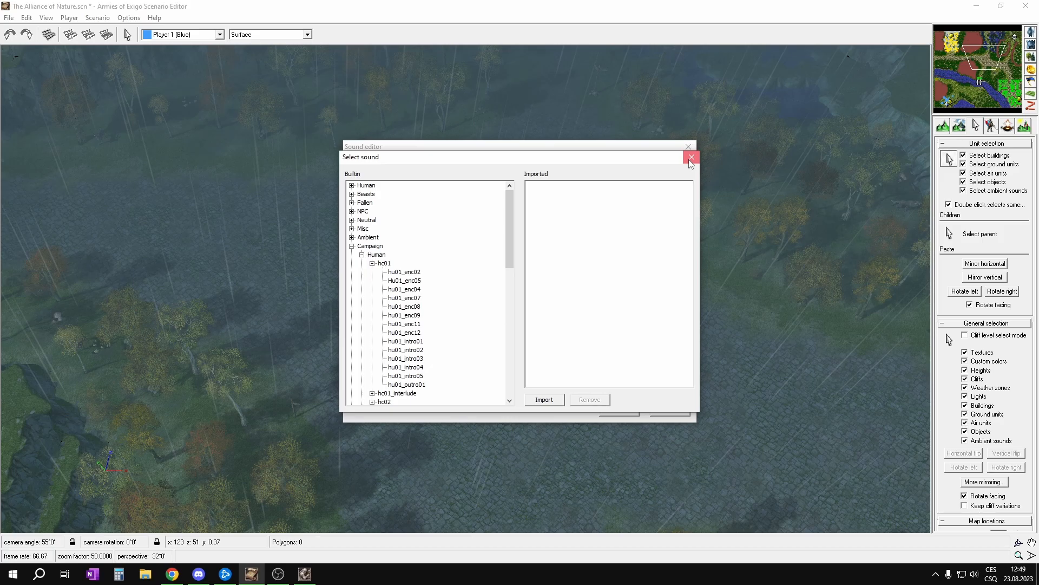
click(690, 161)
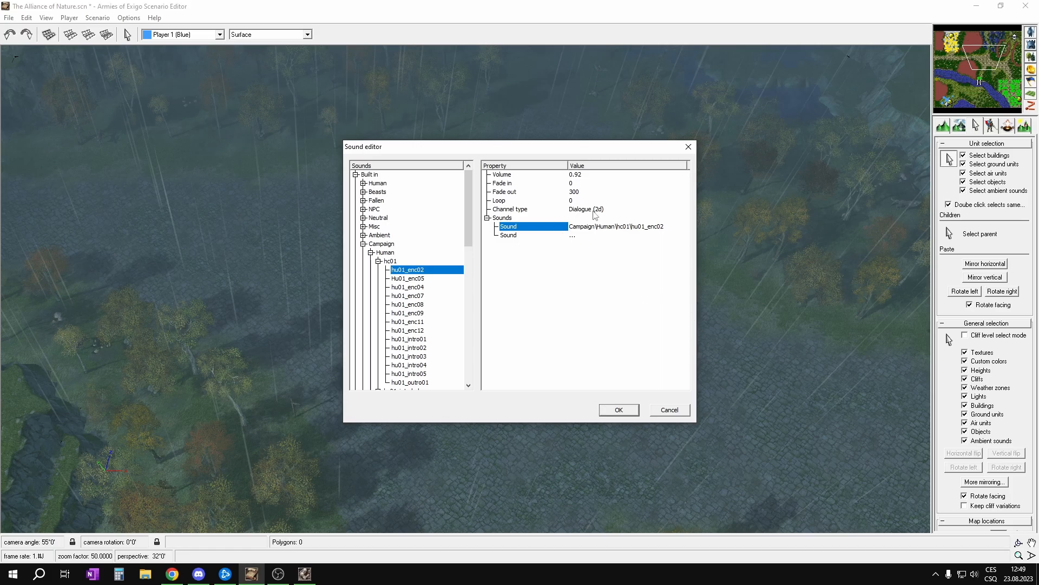
click(686, 150)
click(688, 149)
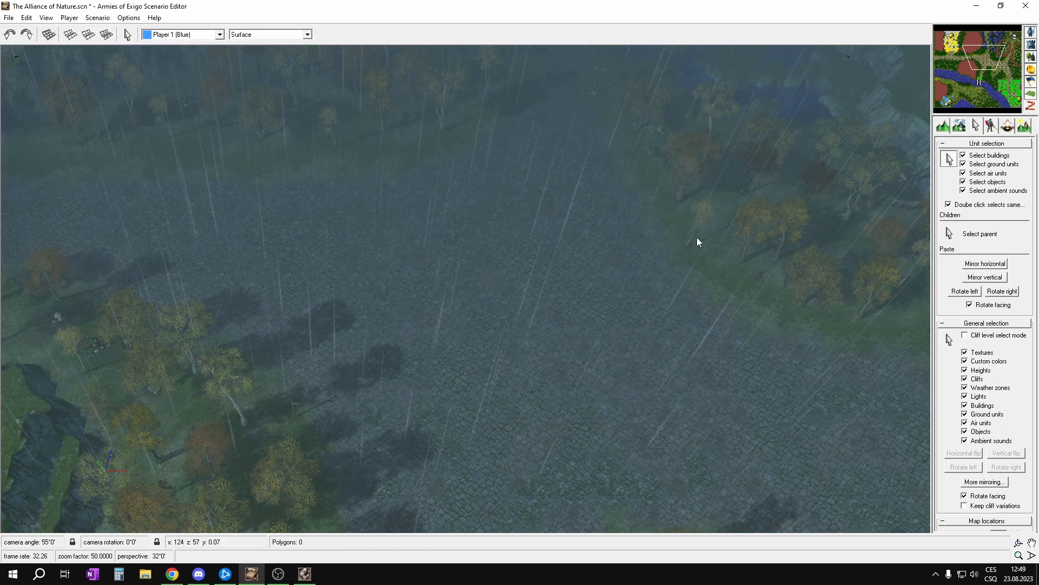
middle_drag(729, 219, 658, 177)
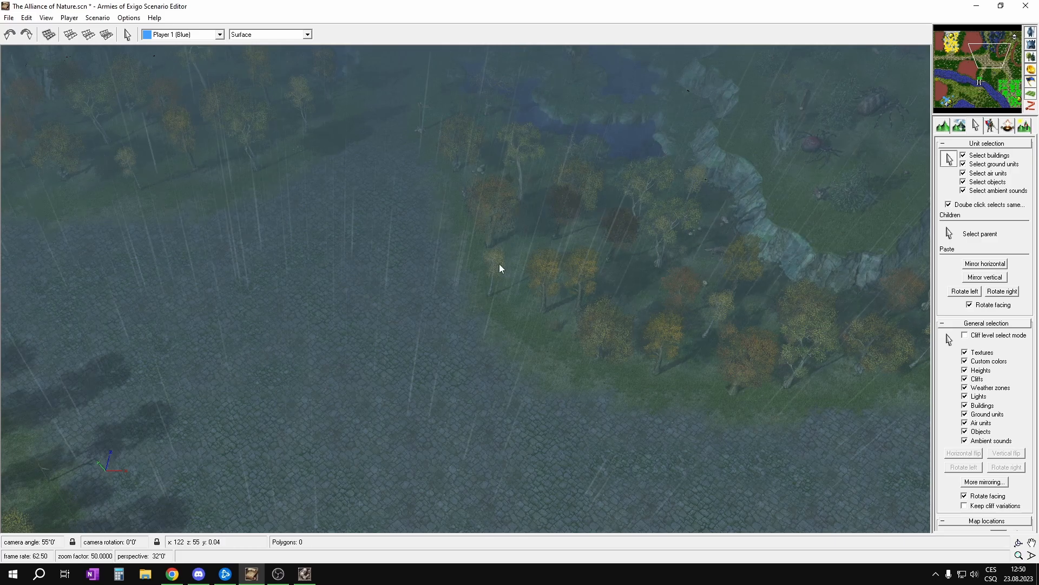
right_drag(476, 307, 758, 318)
right_drag(629, 341, 510, 205)
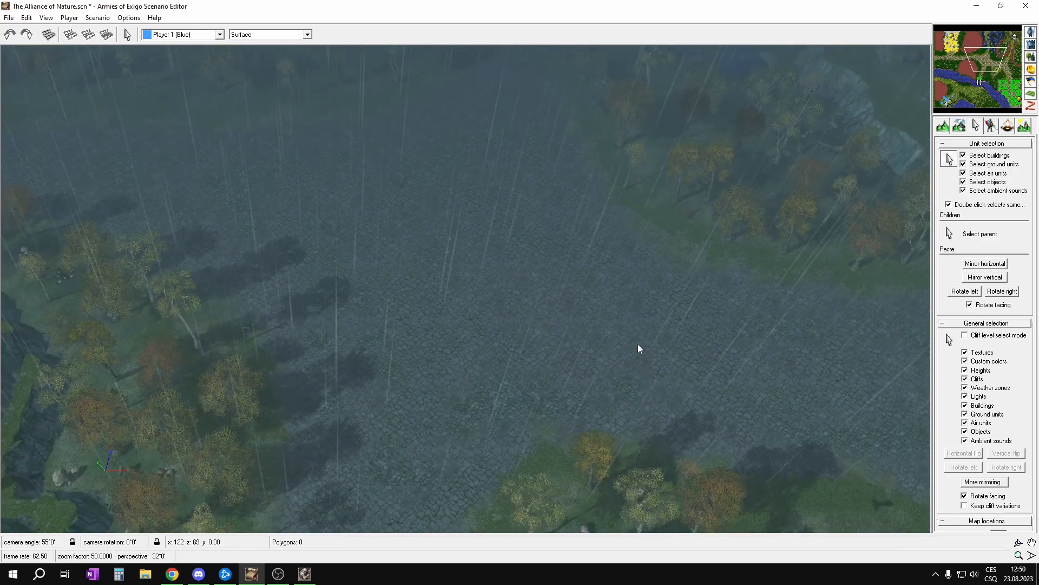